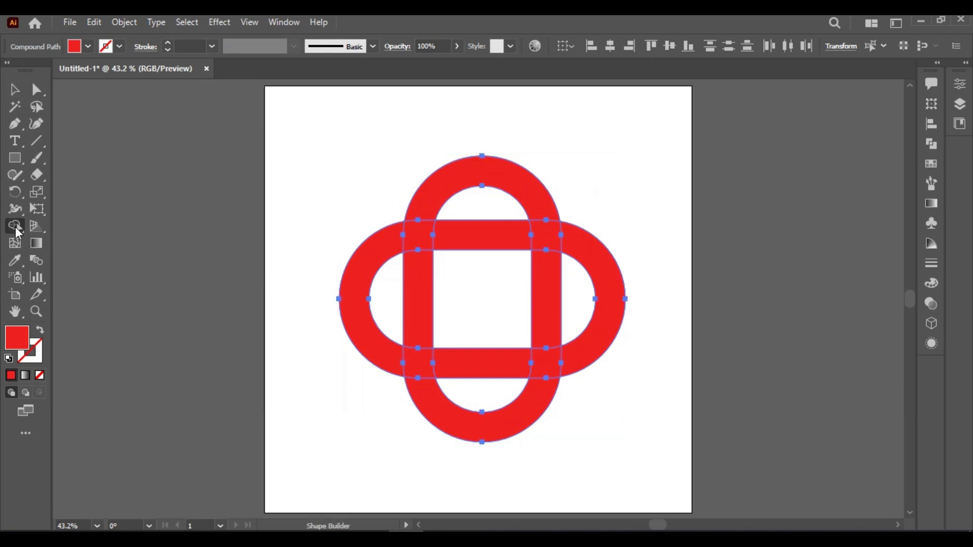
- Merge the horizontal loop's main band segments across the upper-left and lower-right crossings with the Shape Builder tool
scroll(402, 230, up, 2)
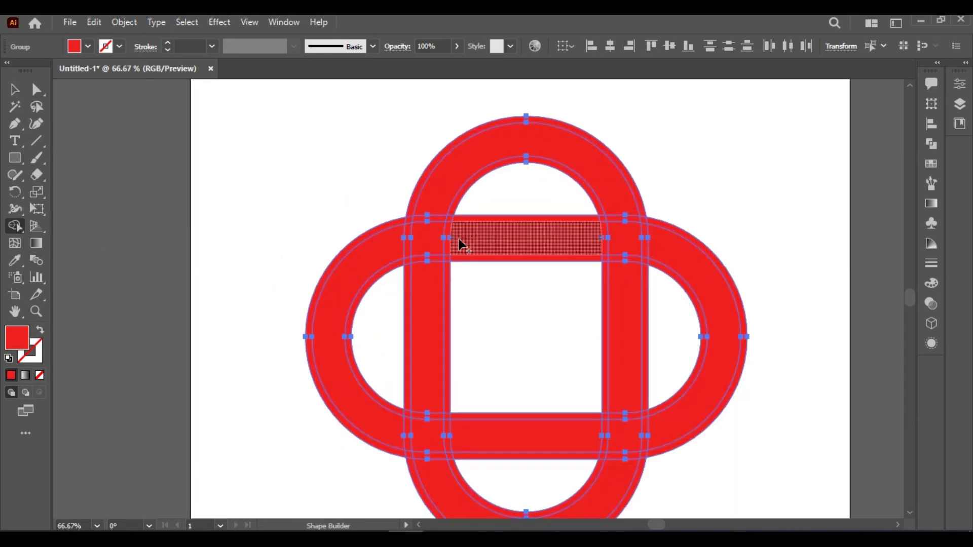
drag(393, 249, 393, 249)
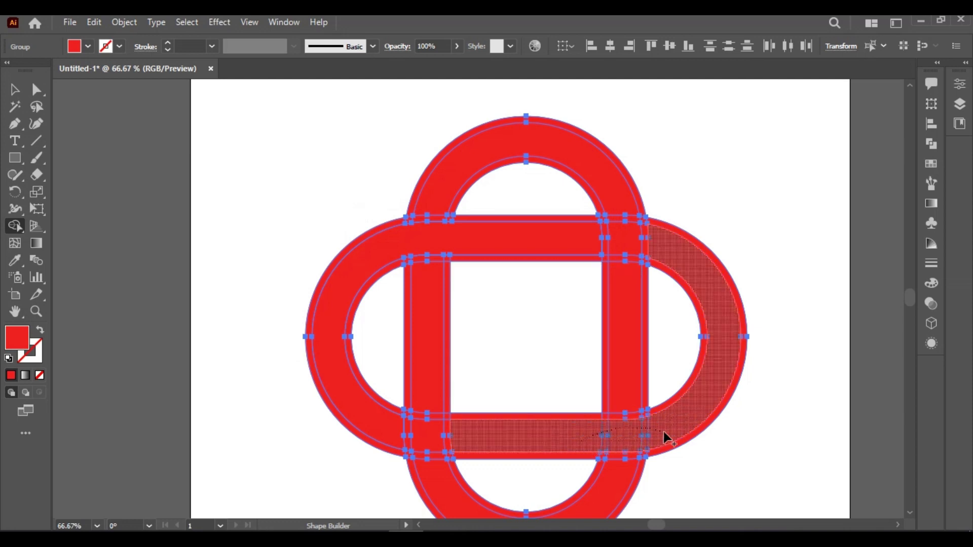
drag(664, 432, 670, 429)
- Merge the vertical loop's main band segments across the lower-left and upper-right crossings with Shape Builder
drag(442, 411, 424, 423)
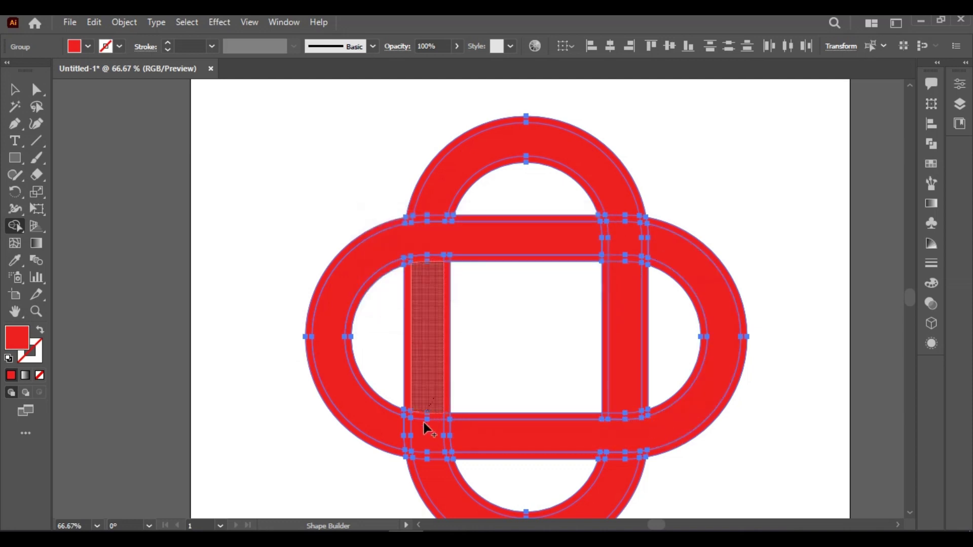
drag(432, 476, 433, 480)
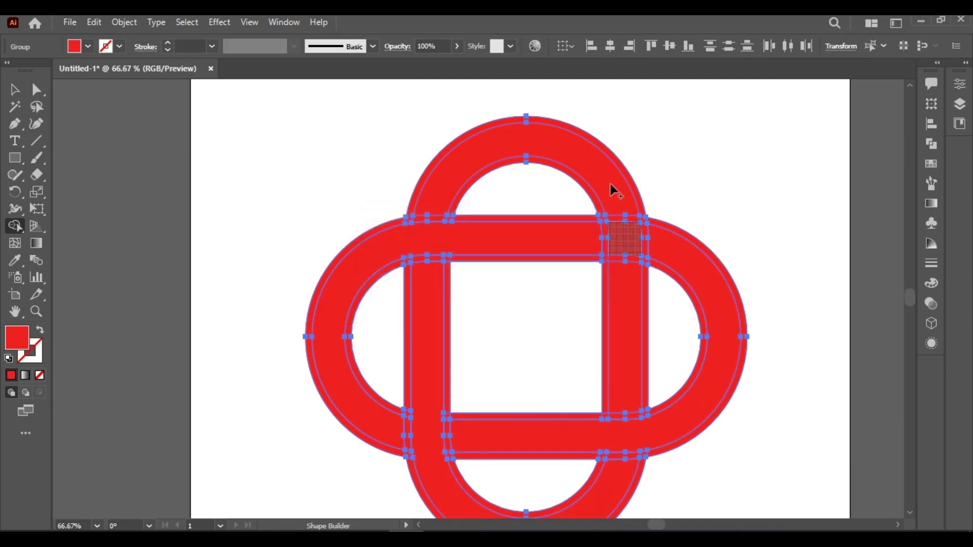
drag(628, 271, 627, 297)
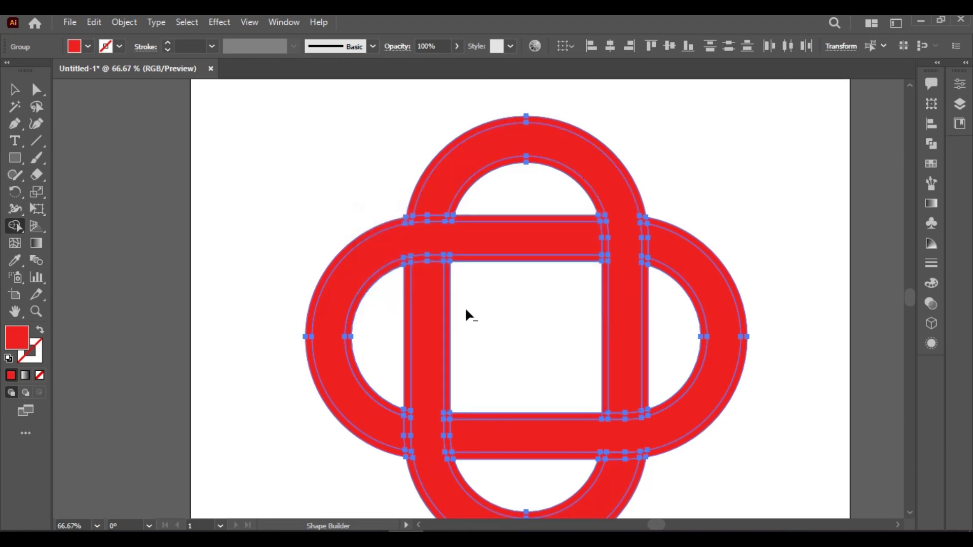
- Merge the thin inner border strips of both loops where they meet at the upper-left crossing
scroll(464, 307, up, 2)
mouse_move(439, 196)
mouse_down()
mouse_move(321, 211)
mouse_move(335, 210)
mouse_move(334, 197)
mouse_up()
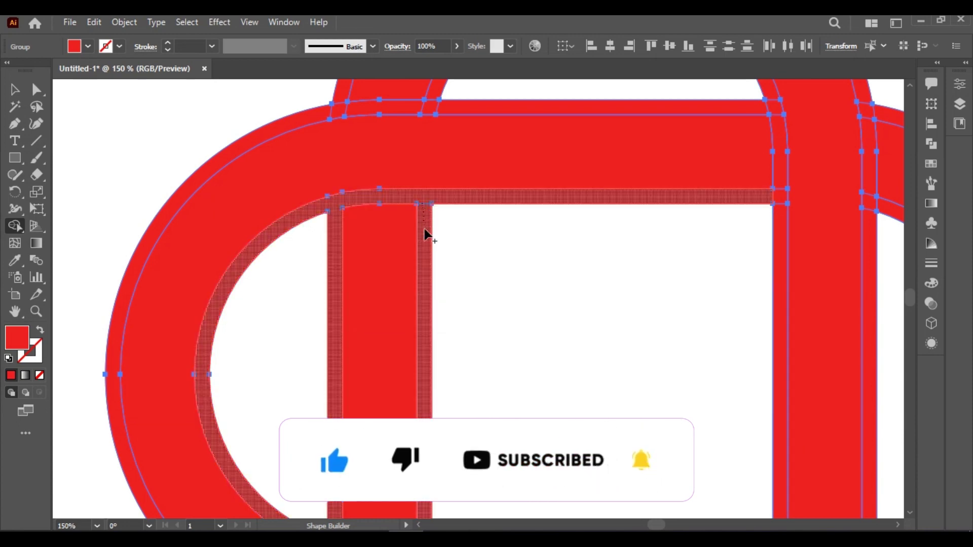
key(ctrl+0)
- Merge the thin border strips along the inner corners of the lower-left crossing into one shape
scroll(423, 371, up, 2)
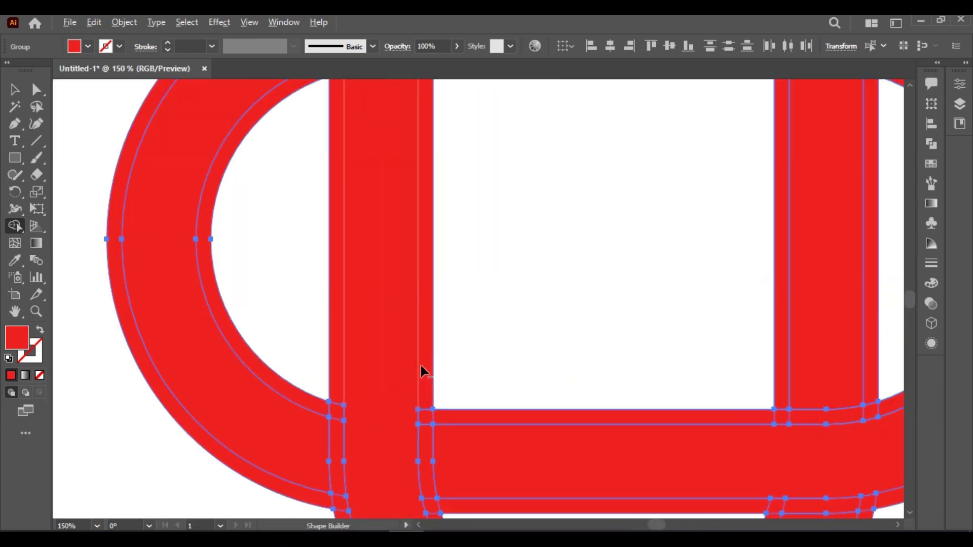
drag(433, 418, 443, 416)
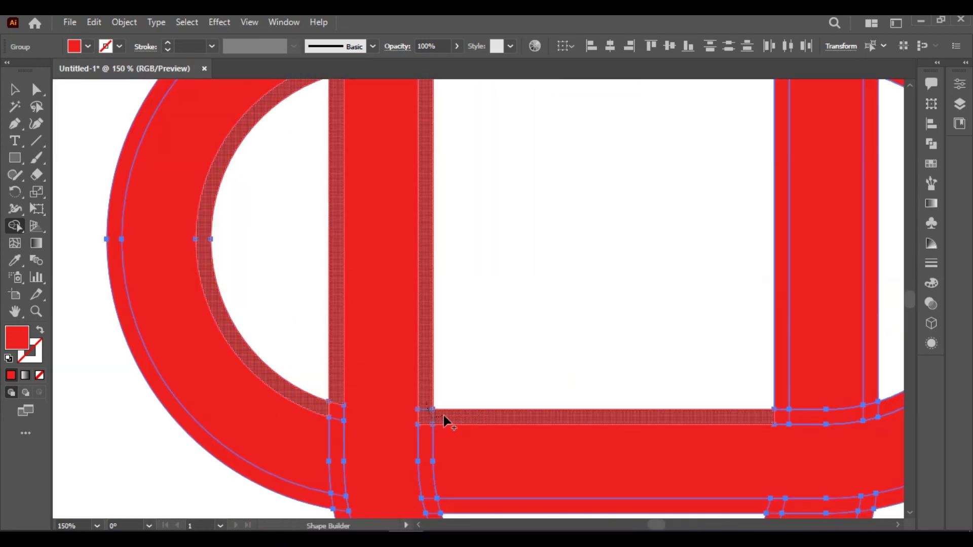
click(330, 412)
scroll(394, 387, down, 4)
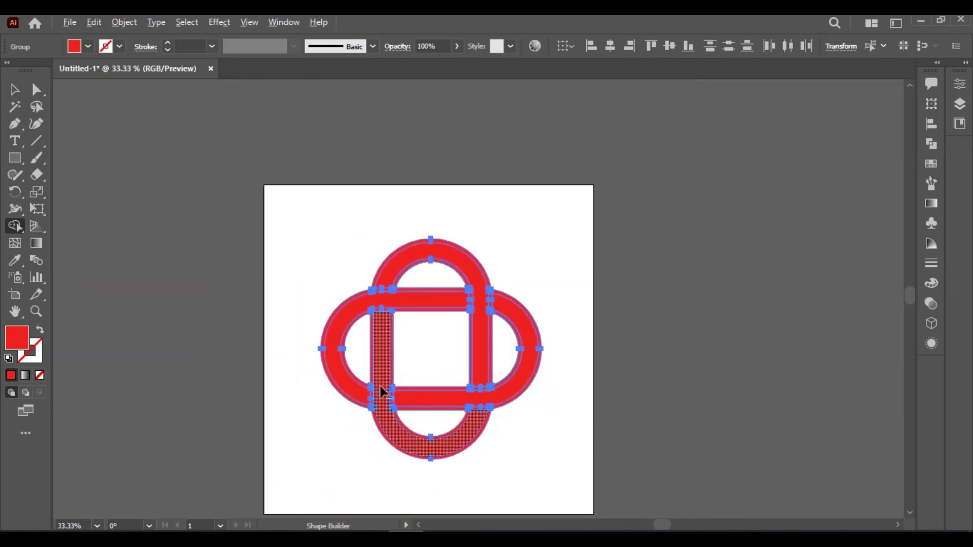
- Merge the remaining border strips on both sides of the vertical band through the lower-left crossing and its outer edges
scroll(380, 386, up, 5)
drag(330, 398, 327, 434)
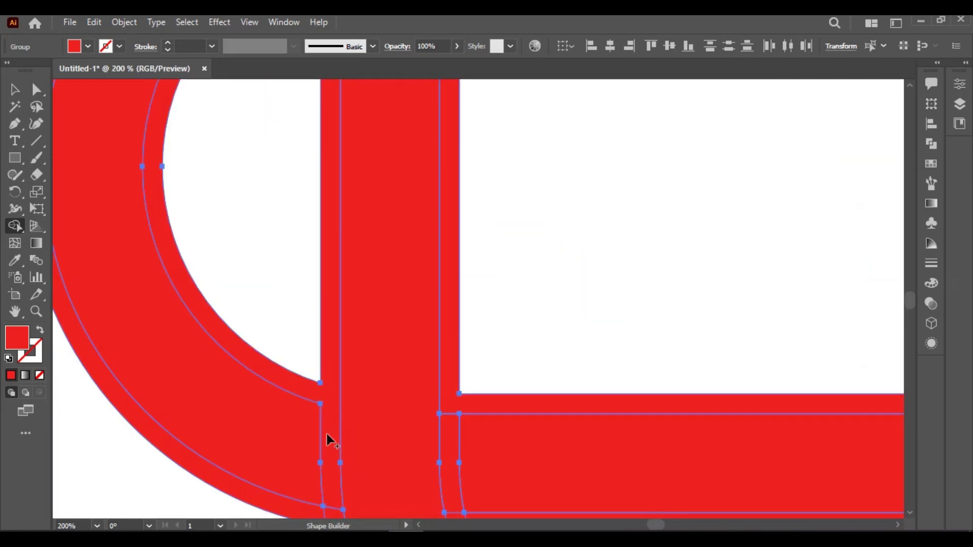
drag(456, 408, 452, 452)
scroll(451, 451, down, 3)
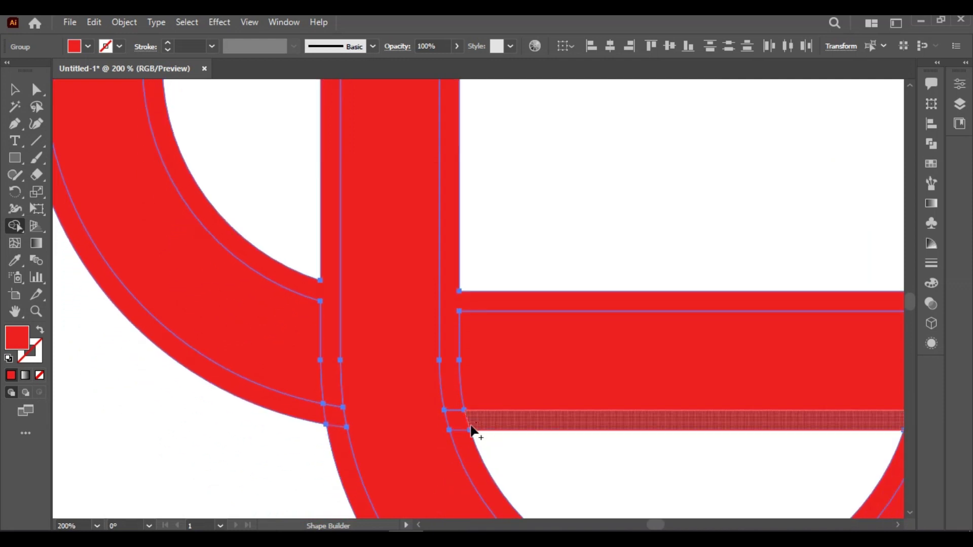
mouse_move(461, 419)
mouse_down()
mouse_move(448, 404)
mouse_move(474, 450)
mouse_move(460, 428)
mouse_move(443, 430)
mouse_up()
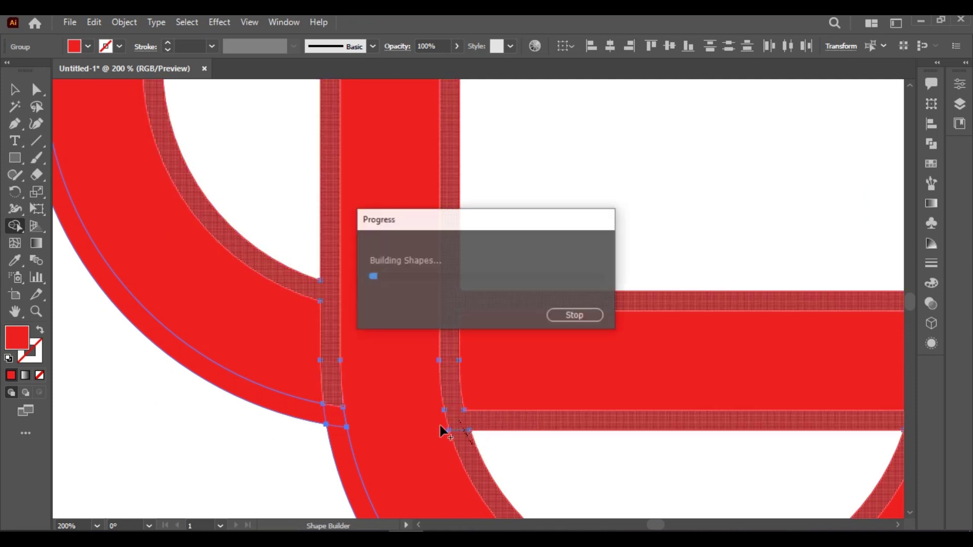
mouse_move(328, 414)
mouse_down()
mouse_move(337, 404)
mouse_move(341, 424)
mouse_move(315, 415)
mouse_move(333, 416)
mouse_up()
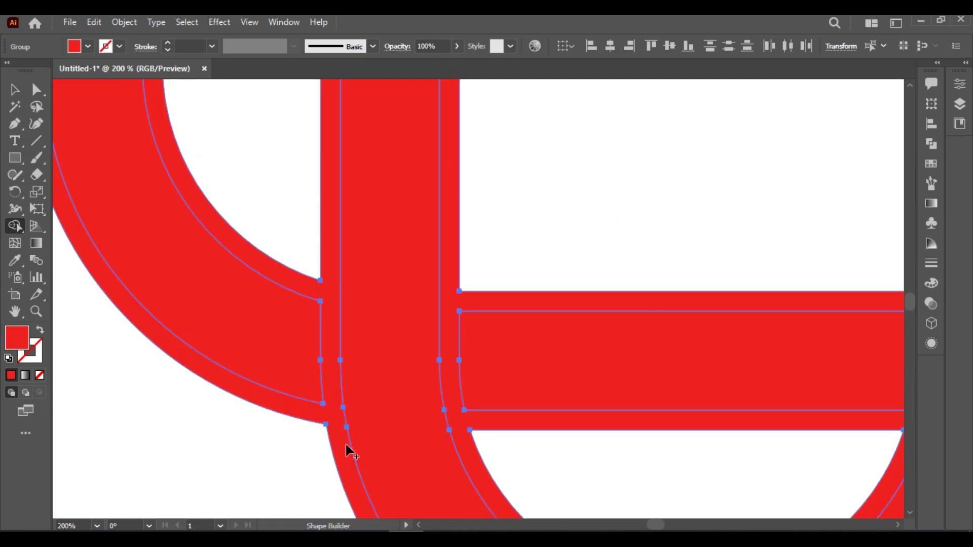
- Merge the inner border strips of the horizontal band across the lower-right crossing
key(ctrl+1)
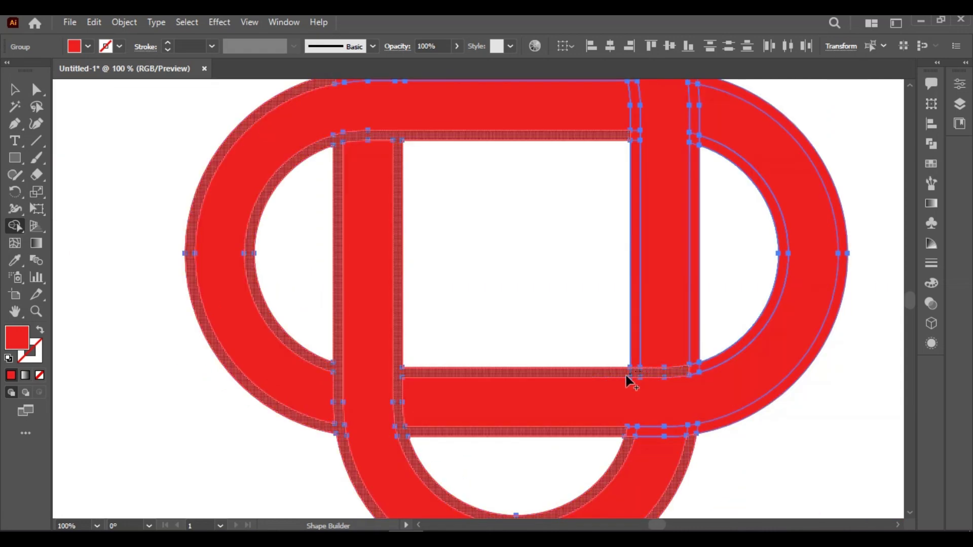
drag(612, 374, 612, 374)
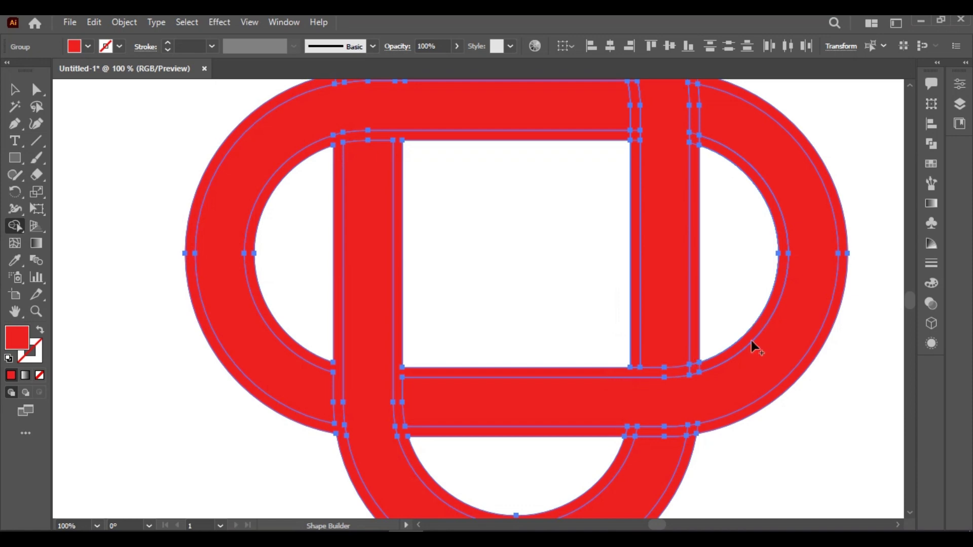
click(673, 374)
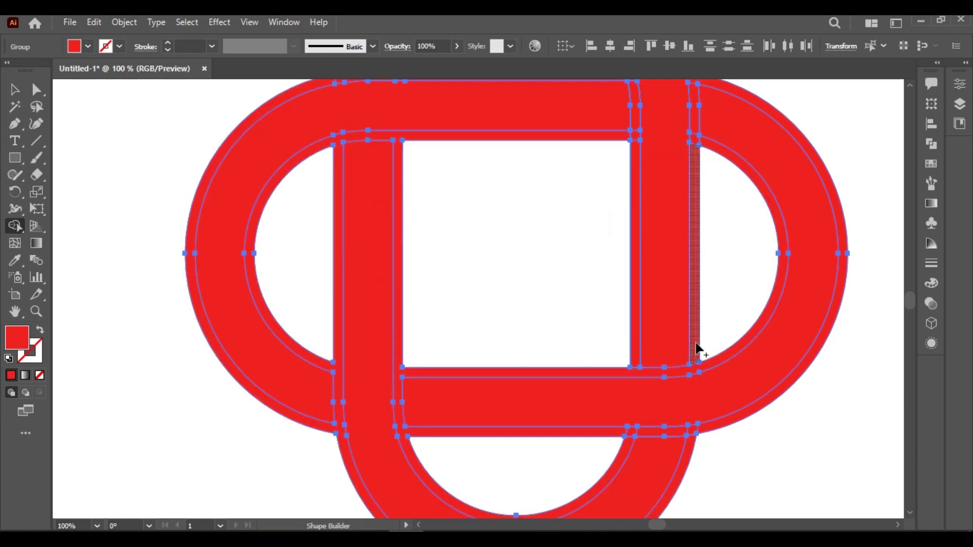
click(692, 373)
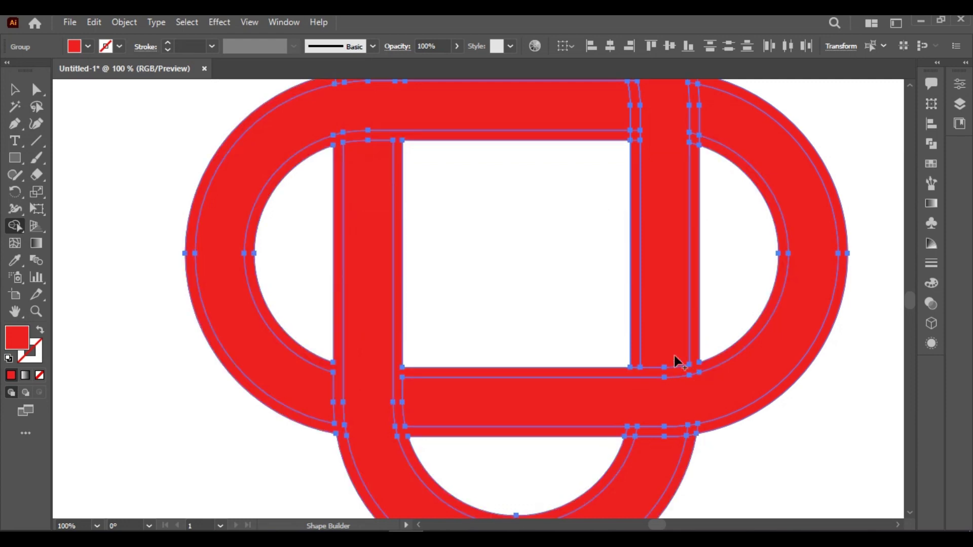
- Merge the inner border strips at the upper-right crossing along the vertical band's inner side
scroll(643, 296, up, 4)
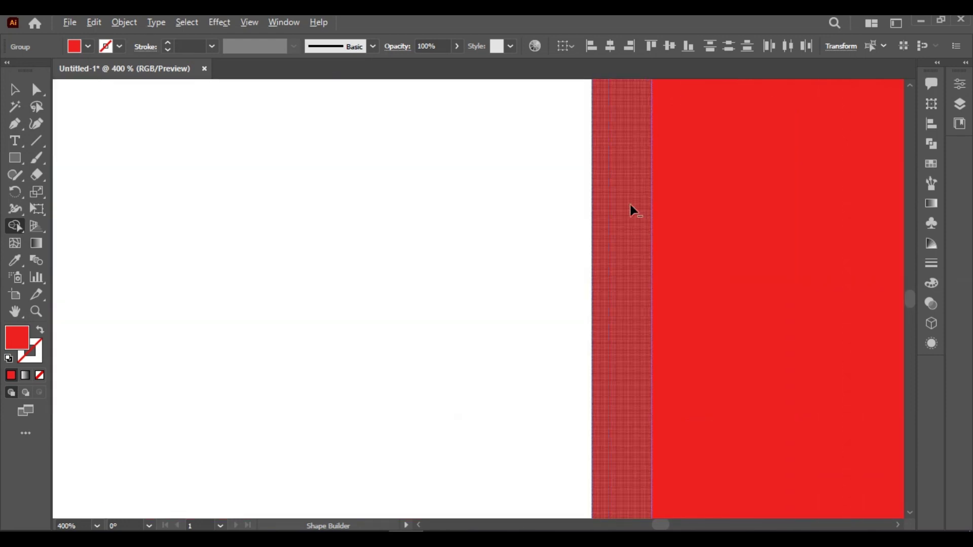
scroll(624, 182, down, 6)
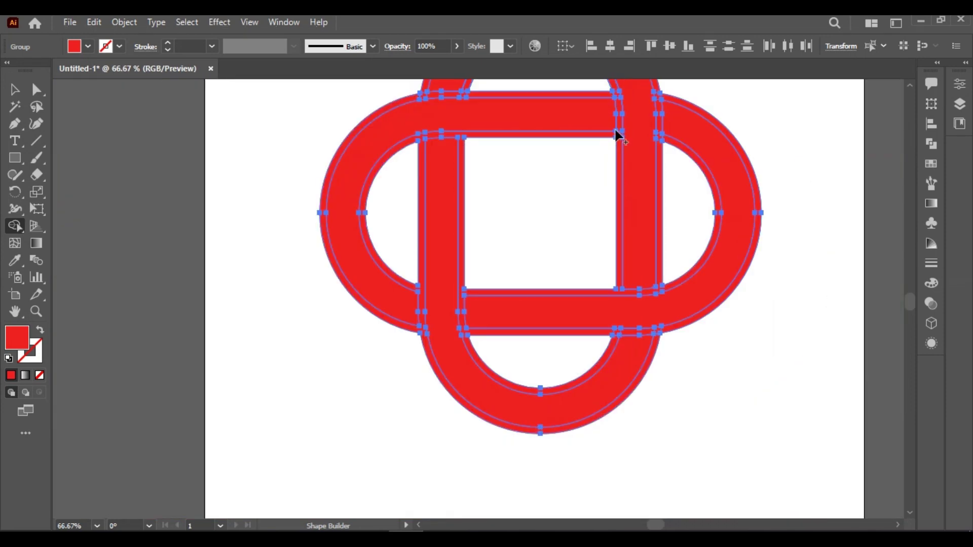
scroll(616, 133, up, 3)
click(620, 180)
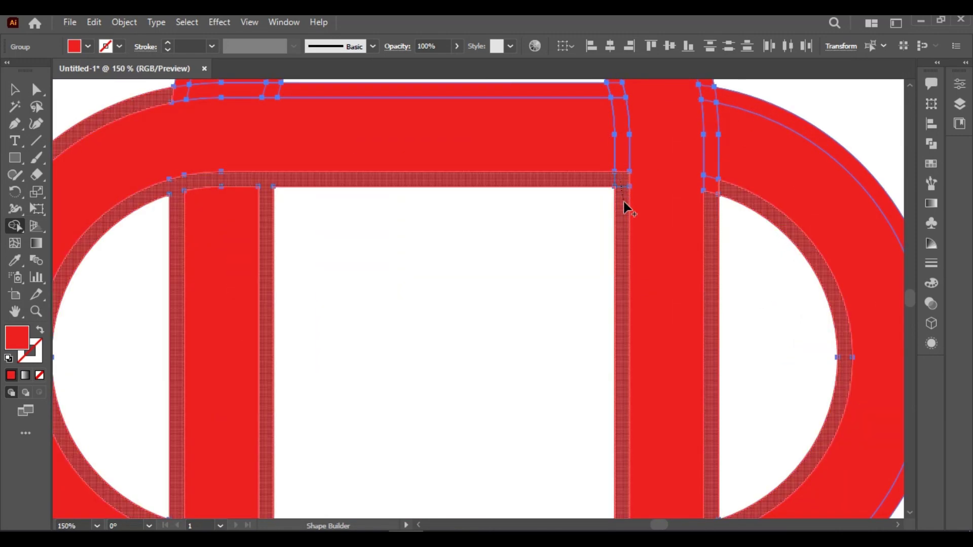
click(623, 165)
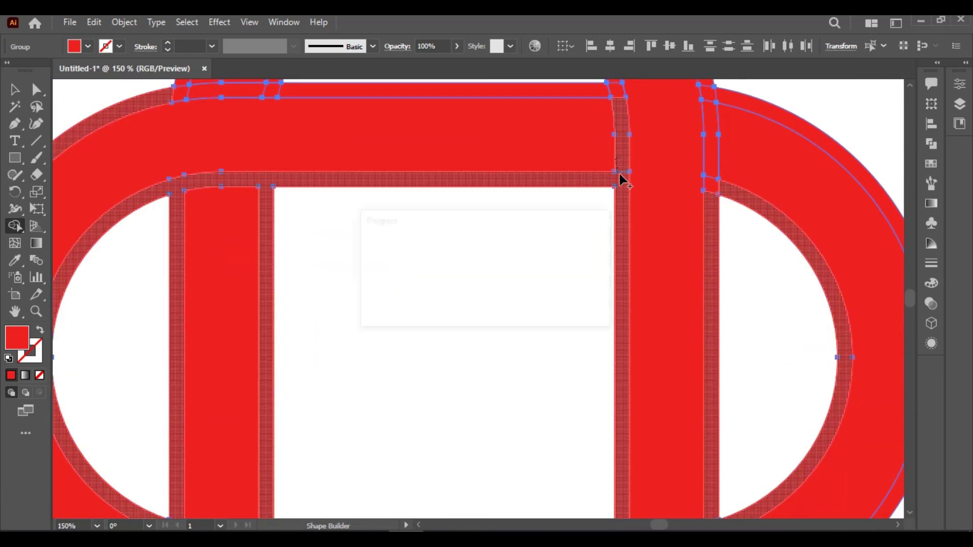
click(622, 94)
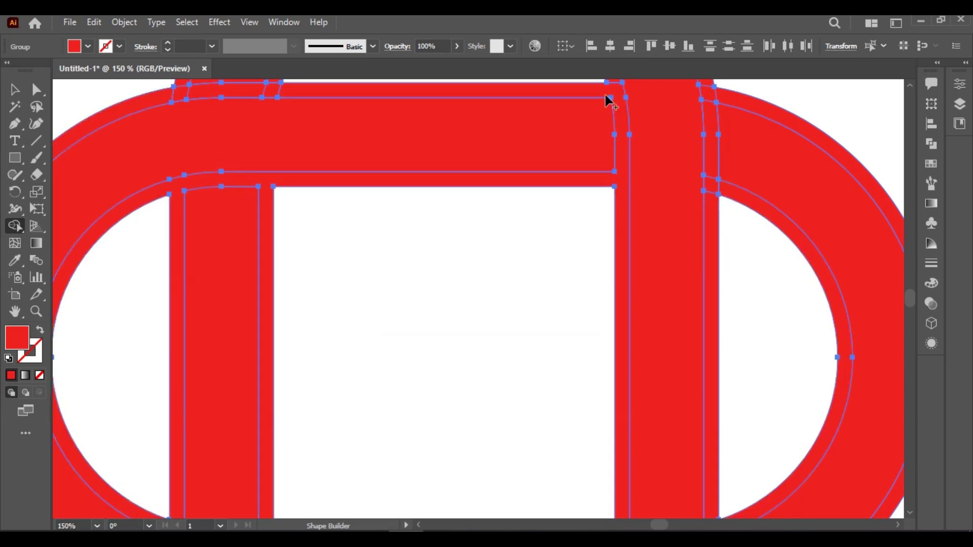
- Merge the border strips along the horizontal band's upper edge, from the upper-right crossing across the upper-left crossing
scroll(606, 95, up, 1)
click(614, 87)
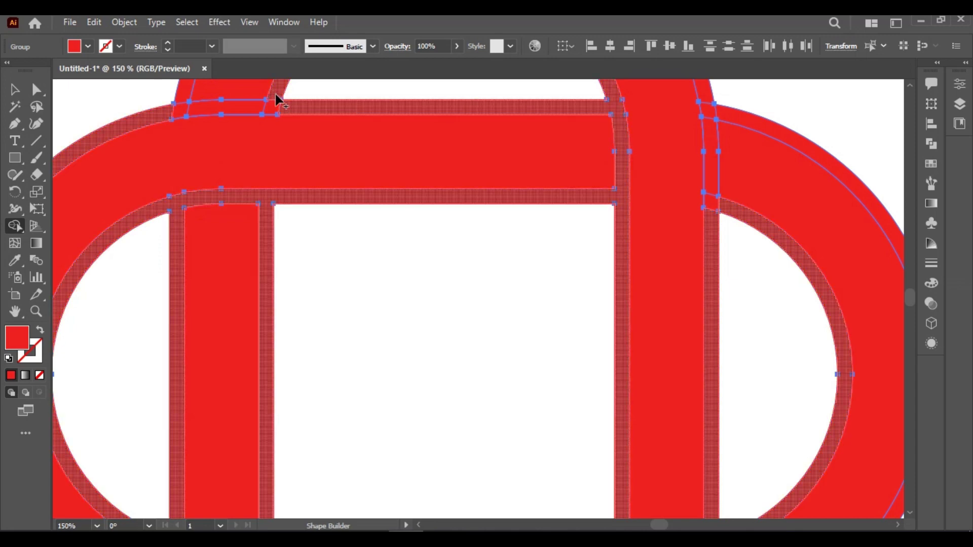
click(261, 102)
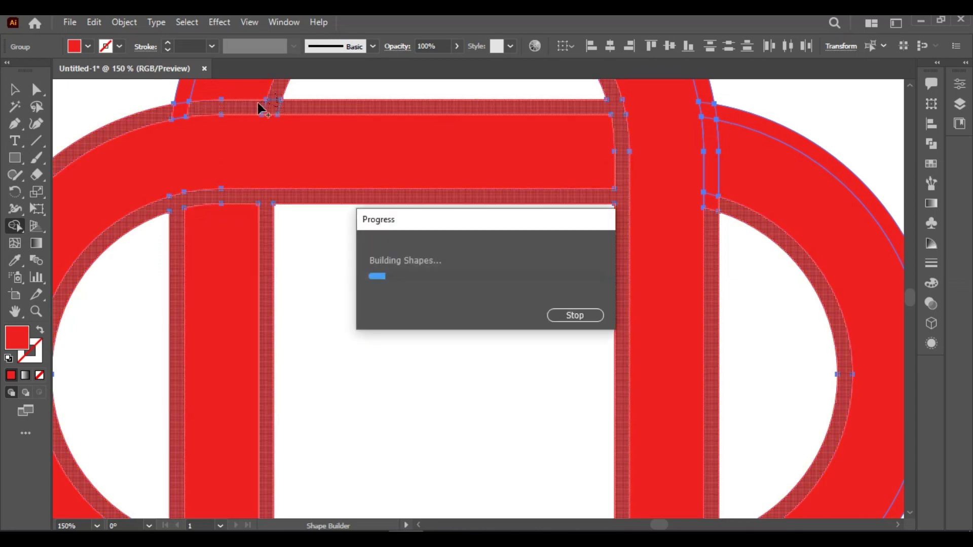
drag(189, 106, 208, 110)
- Reselect the artwork group, merge the border strips where the right loop meets the vertical band's outer side, and deselect
click(14, 89)
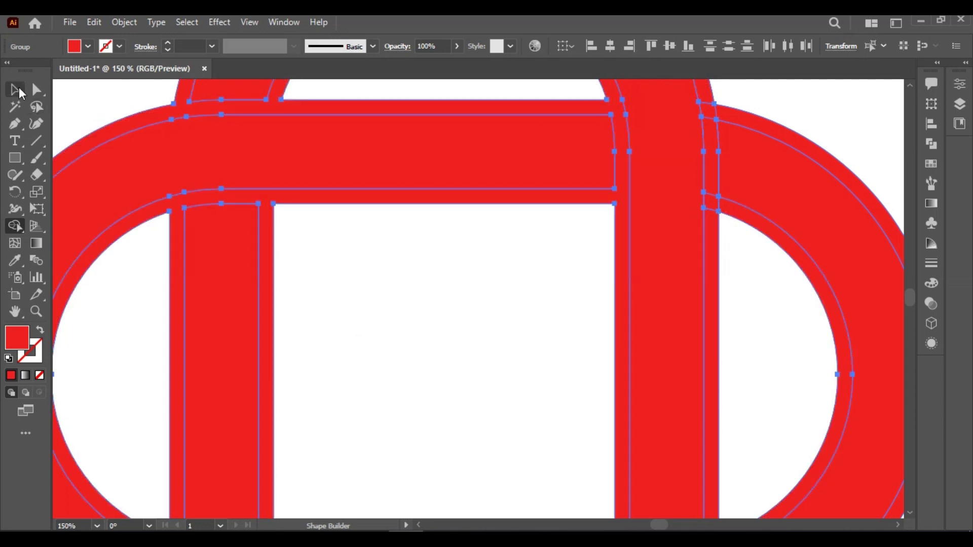
click(456, 355)
key(ctrl+0)
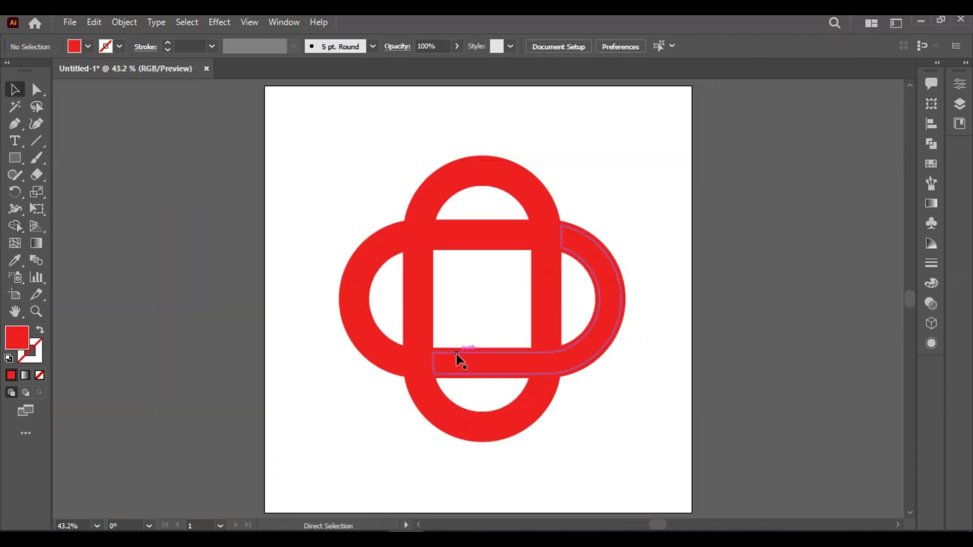
click(586, 270)
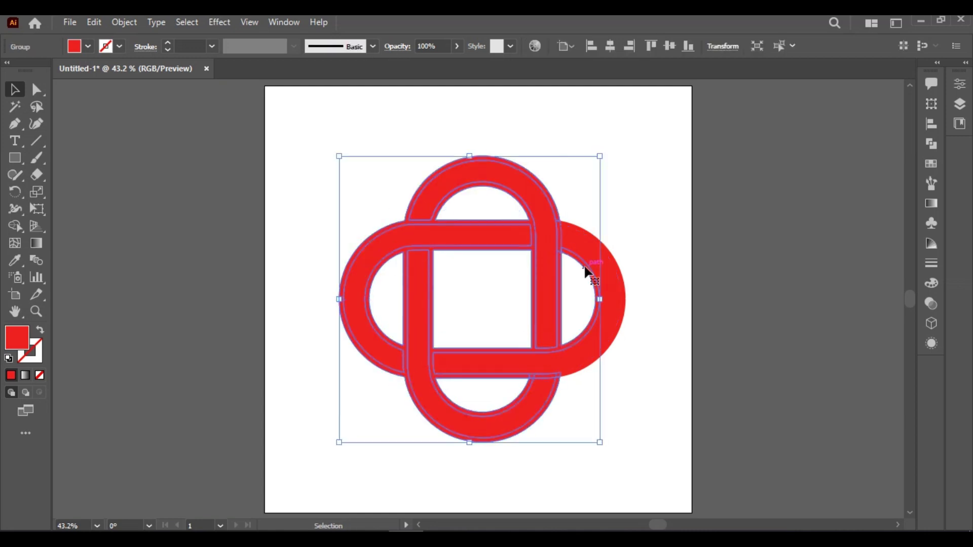
scroll(587, 270, up, 6)
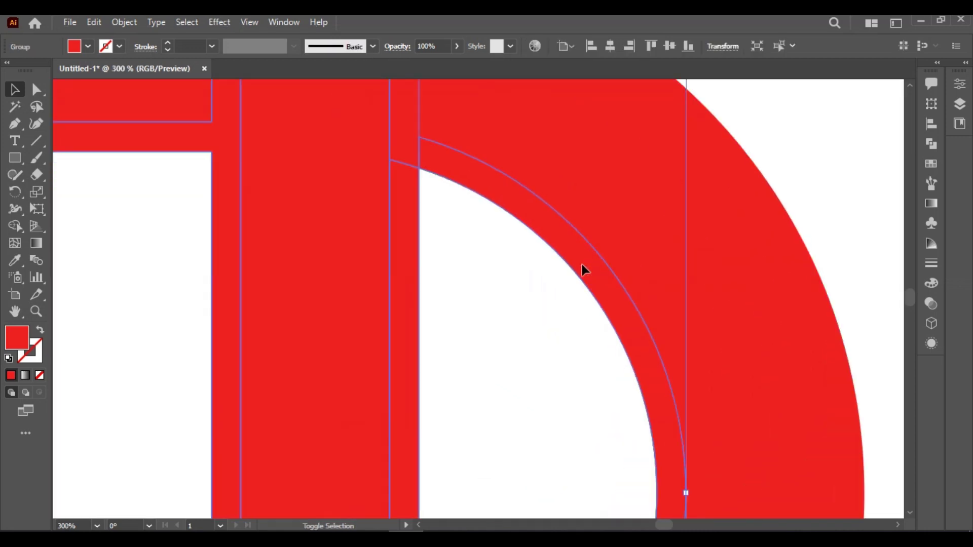
key(shift+m)
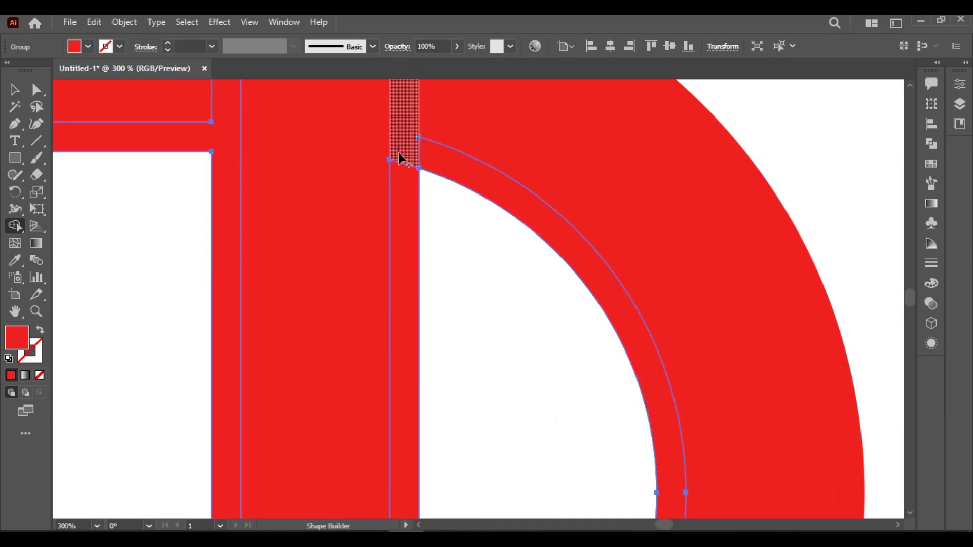
click(406, 177)
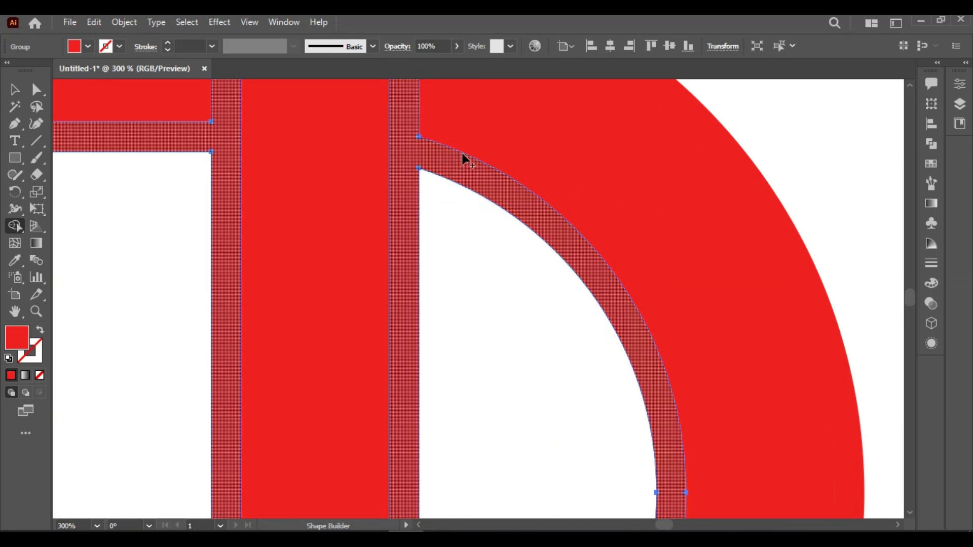
key(v)
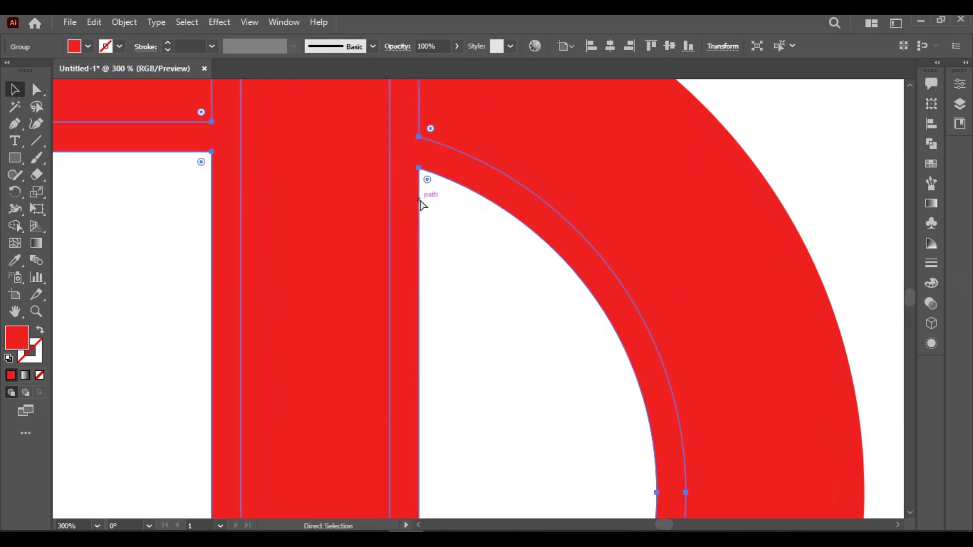
key(ctrl+0)
click(630, 241)
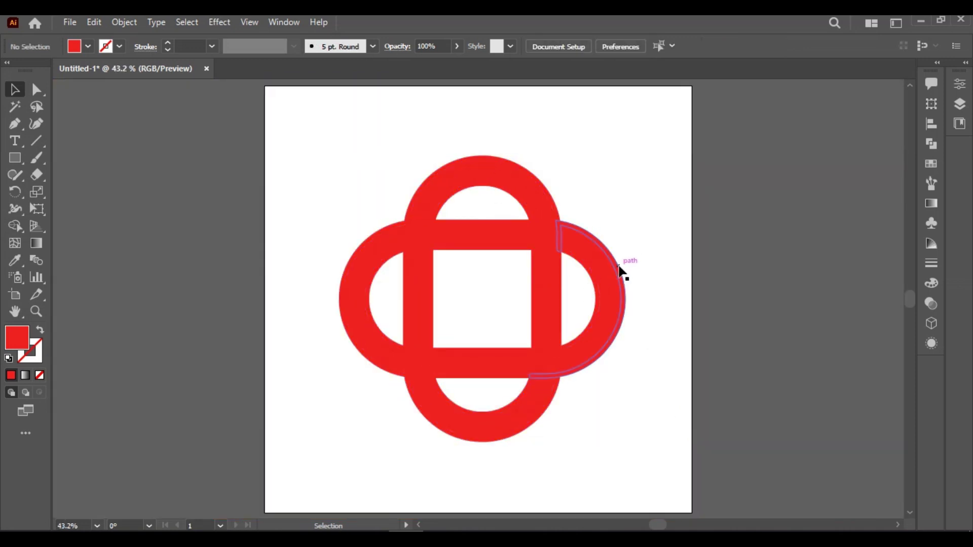
click(619, 270)
key(Delete)
key(ctrl+z)
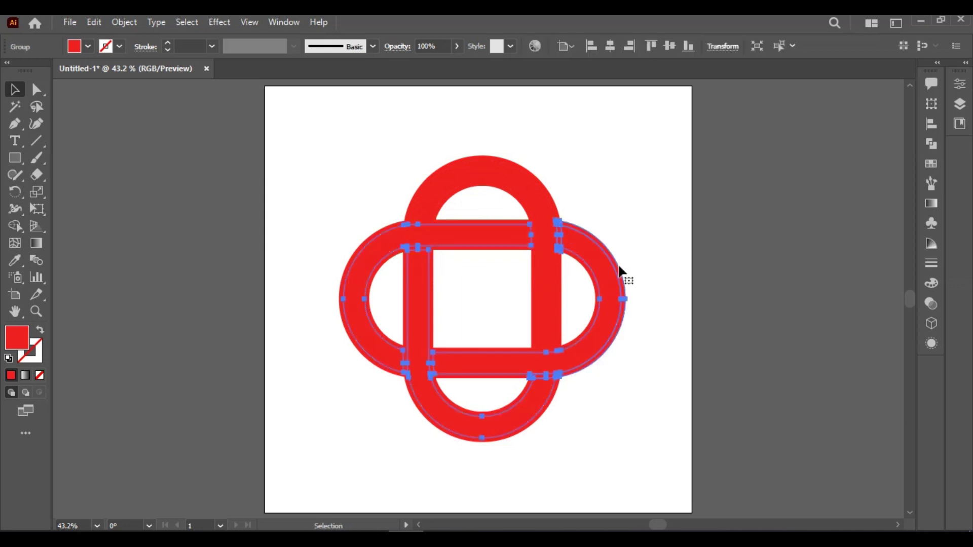
- Ungroup the selected loop pieces and select the outer border strip of the right loop on its own
right_click(608, 282)
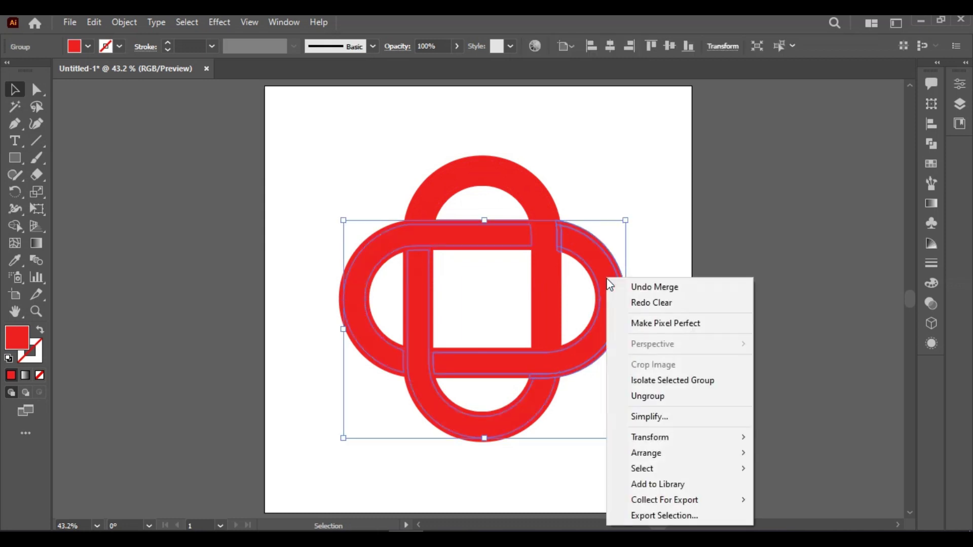
click(656, 396)
click(656, 319)
click(626, 306)
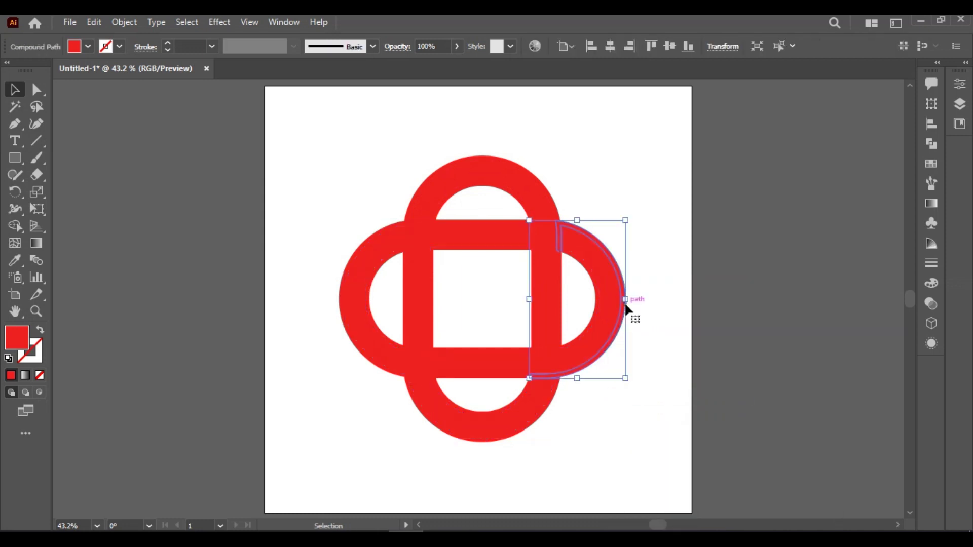
- Delete the selected outer border strip of the right loop and ungroup the rest of the knot artwork
click(658, 298)
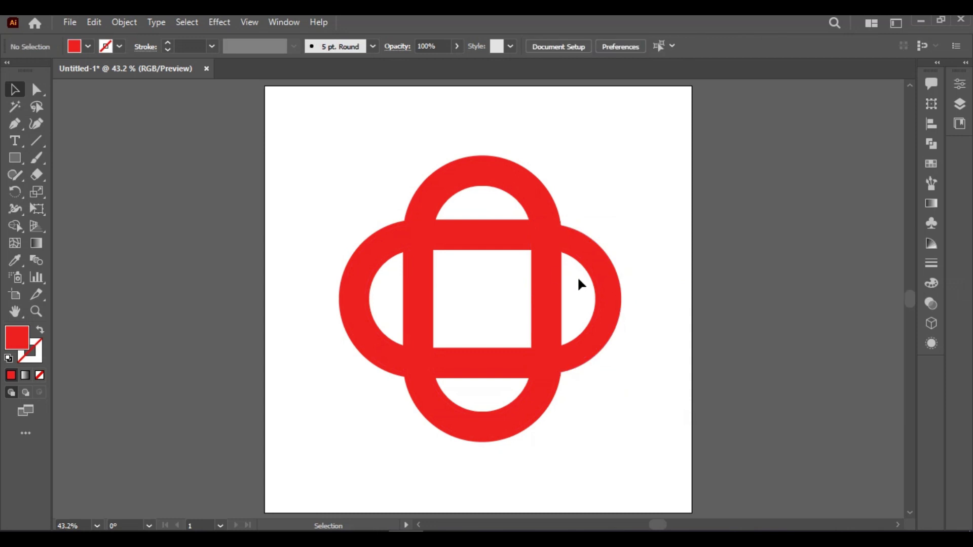
scroll(579, 283, up, 2)
click(557, 313)
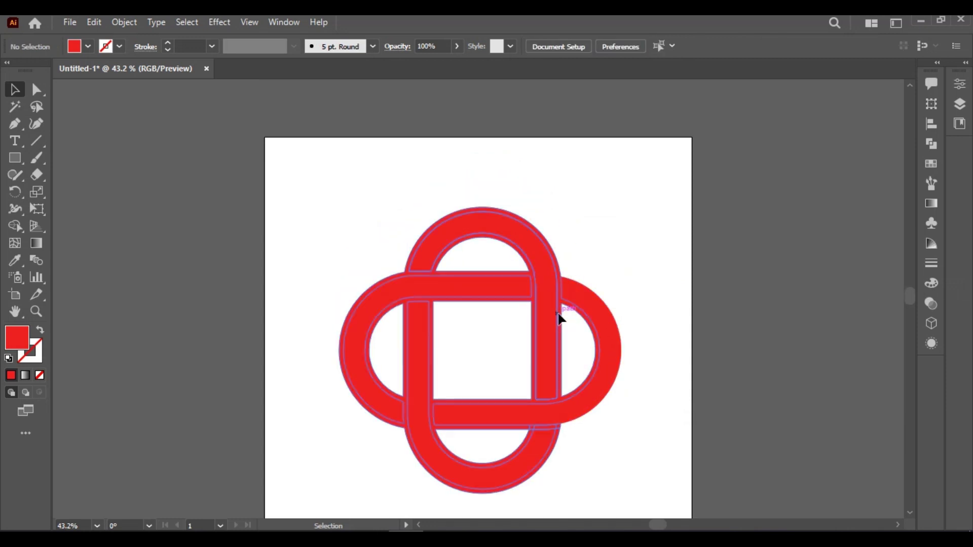
key(Delete)
key(ctrl+z)
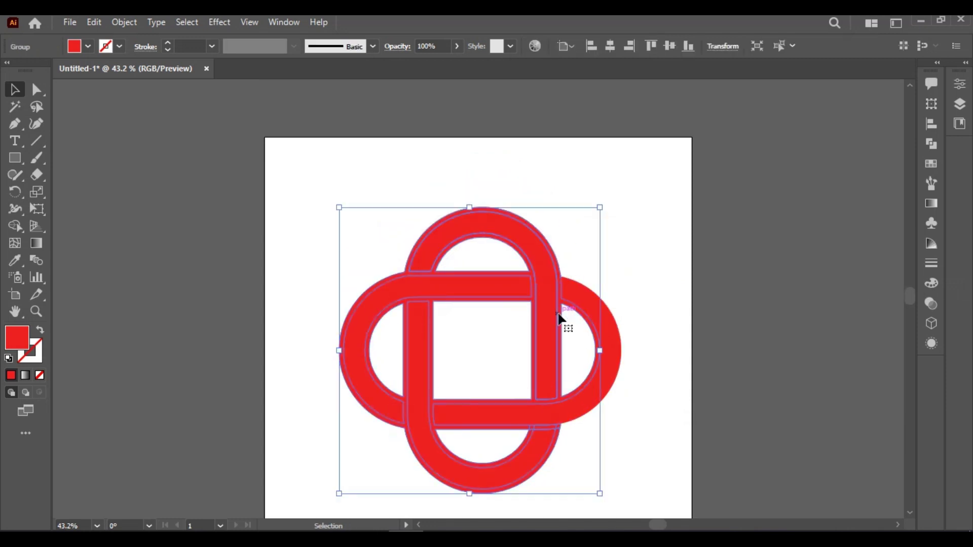
right_click(559, 313)
click(614, 183)
click(594, 192)
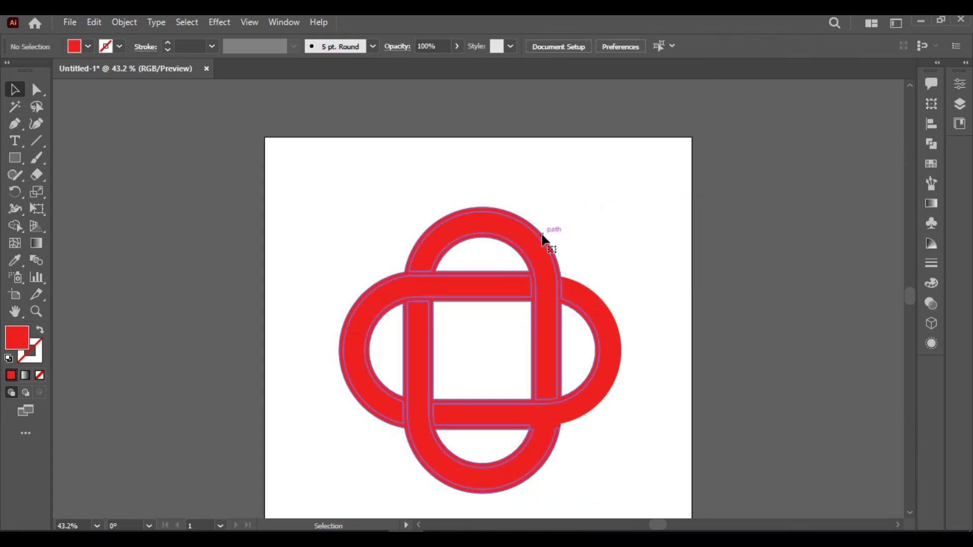
- Delete the border strips around the knot, plus the leftover strip pieces at the upper-right and lower-right crossings
click(543, 217)
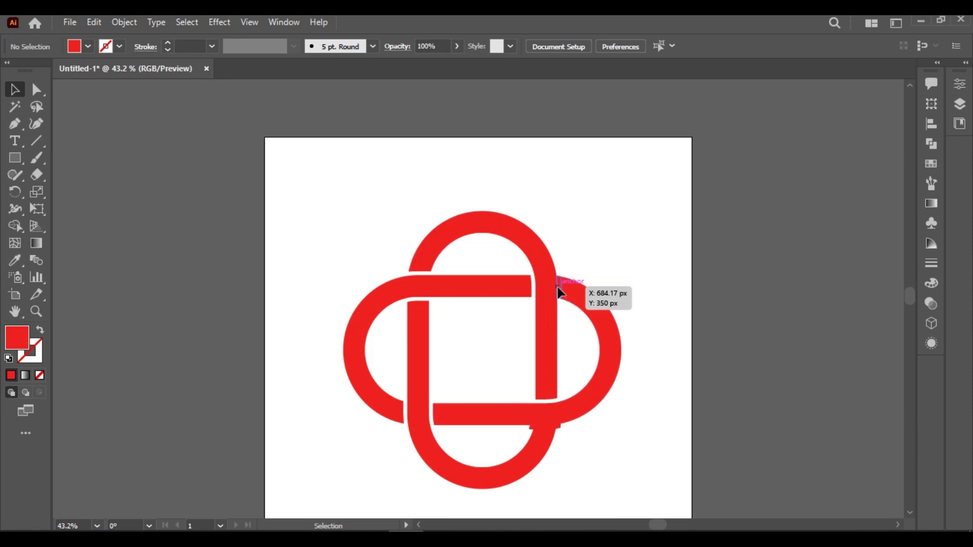
click(559, 282)
click(566, 385)
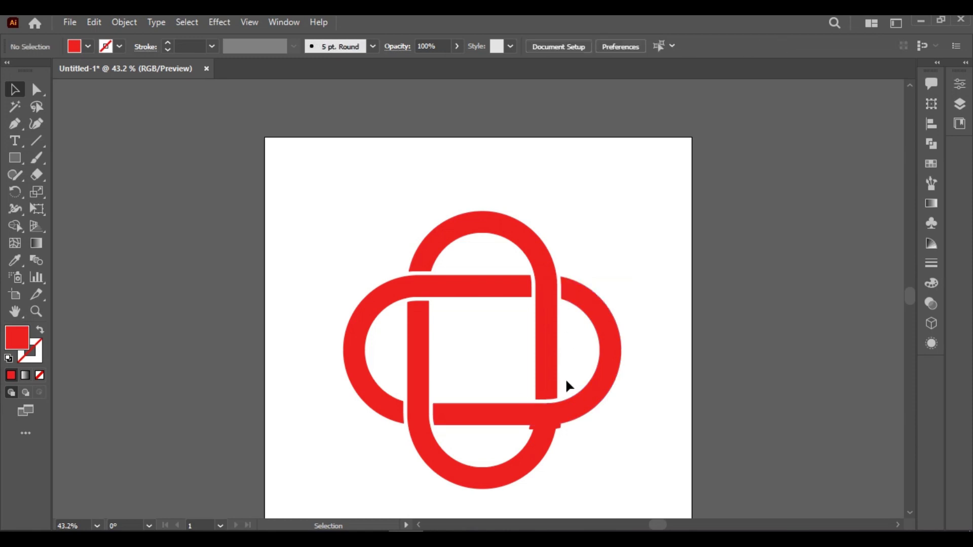
click(560, 430)
click(557, 433)
scroll(551, 439, up, 1)
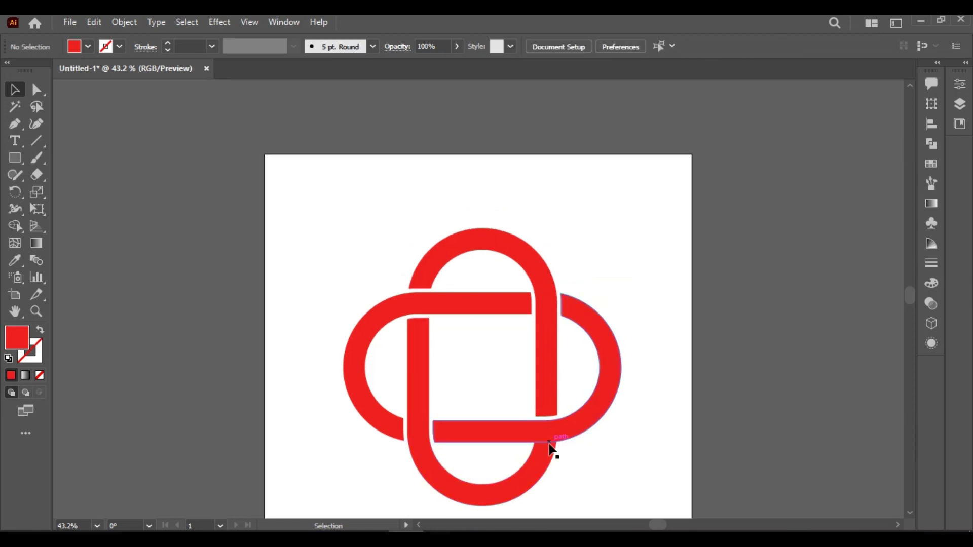
- Delete the small band fragment joining the lower horizontal band to the bottom loop at the lower-right crossing
scroll(579, 473, down, 3)
scroll(549, 417, down, 1)
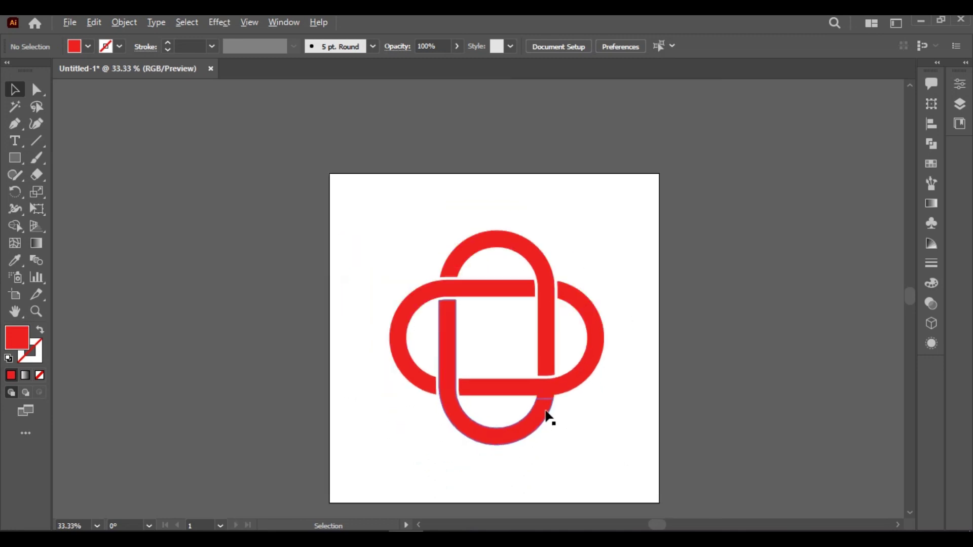
scroll(548, 416, up, 1)
scroll(548, 416, down, 1)
scroll(549, 420, up, 4)
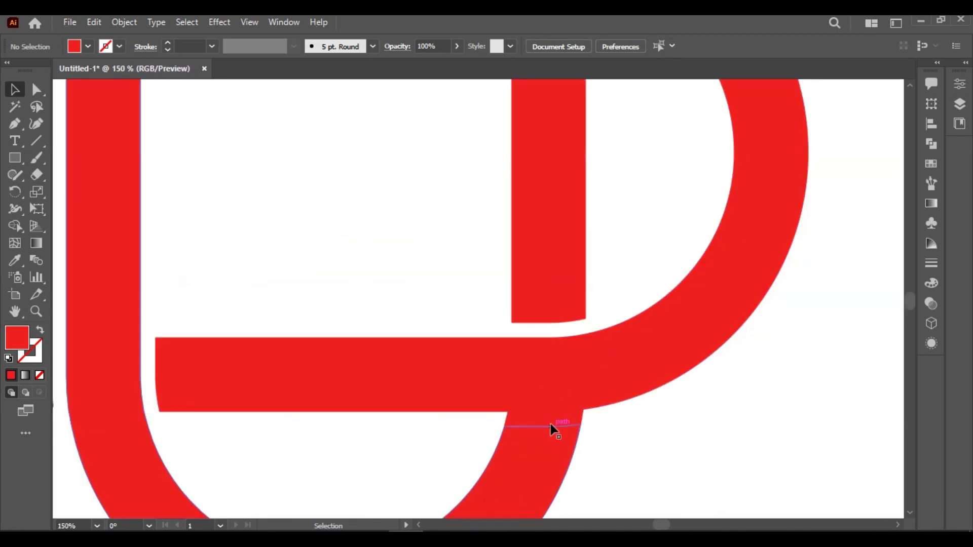
click(557, 427)
key(Delete)
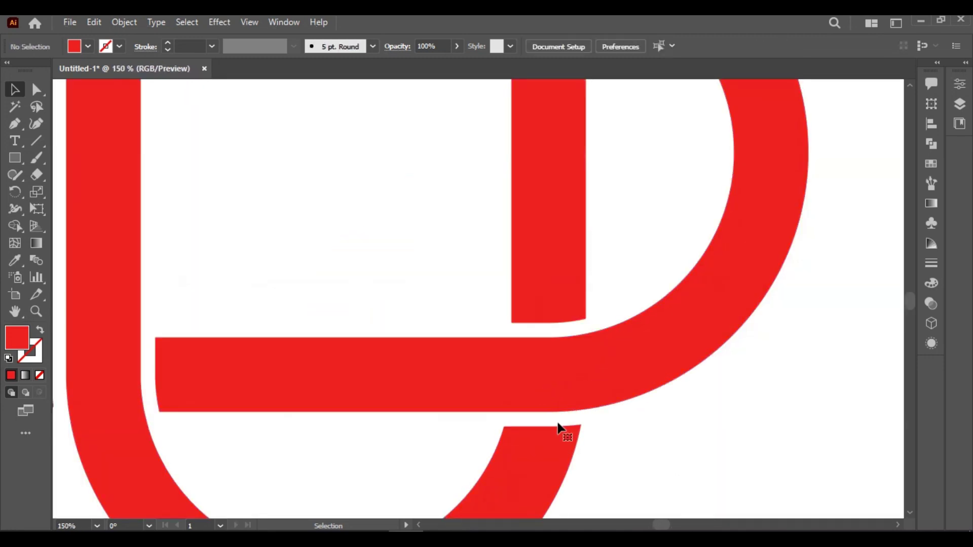
key(ctrl+0)
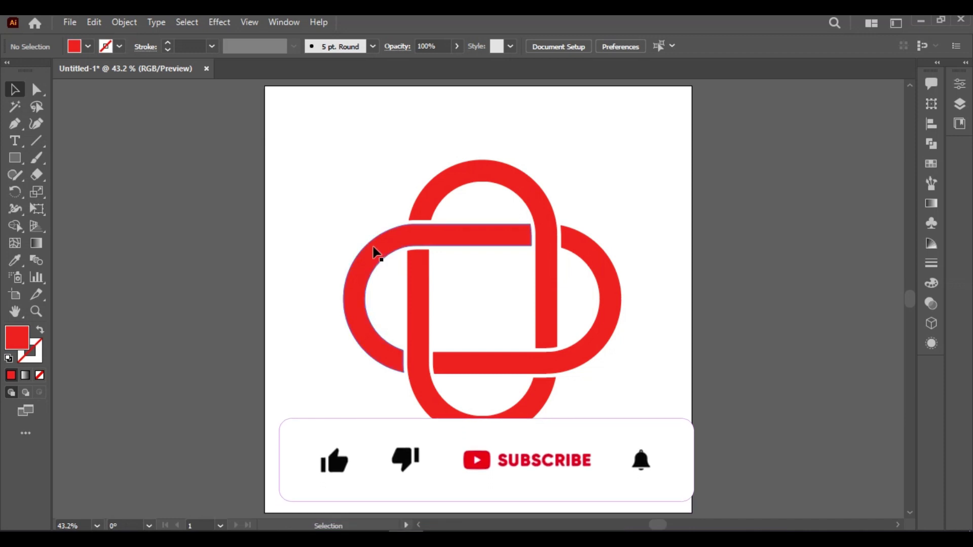
- Scale the whole knot down to about 568 px wide, move it slightly upward on the artboard, and deselect
key(ctrl+a)
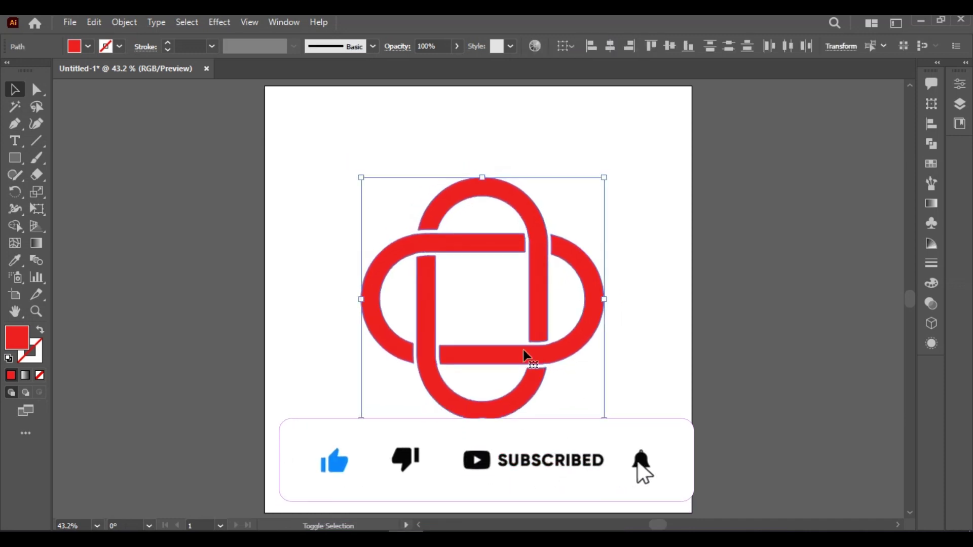
drag(527, 354, 521, 339)
click(642, 274)
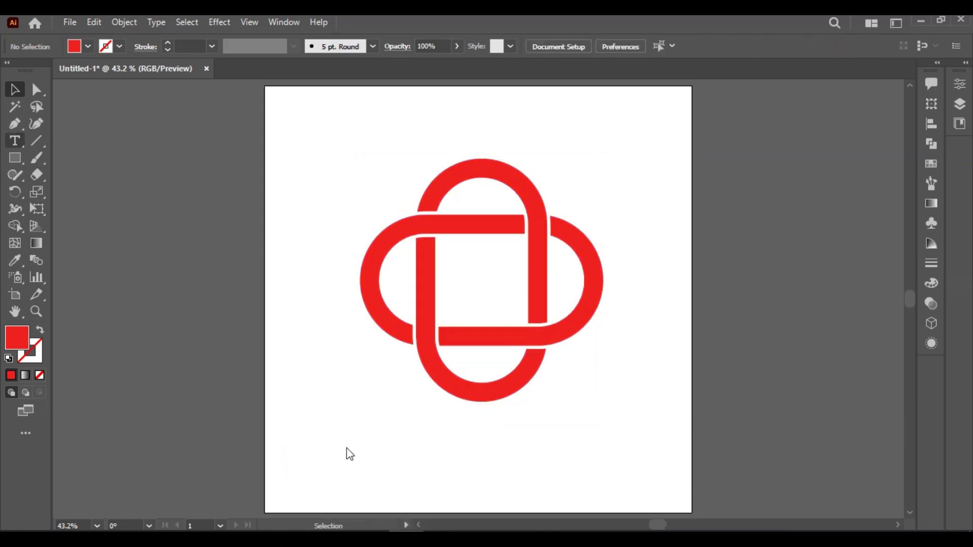
- Place a new point text object below the knot and set its font to Arial Black
key(t)
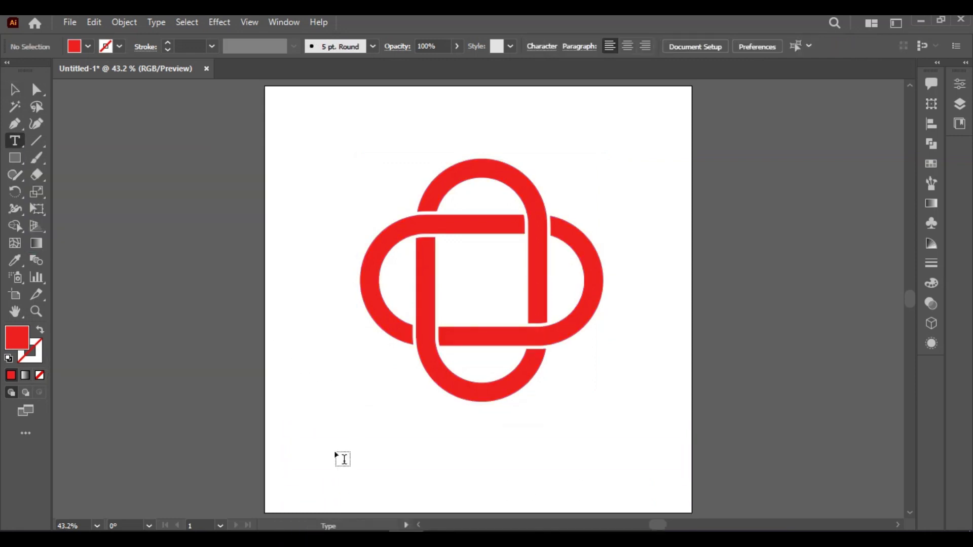
click(335, 452)
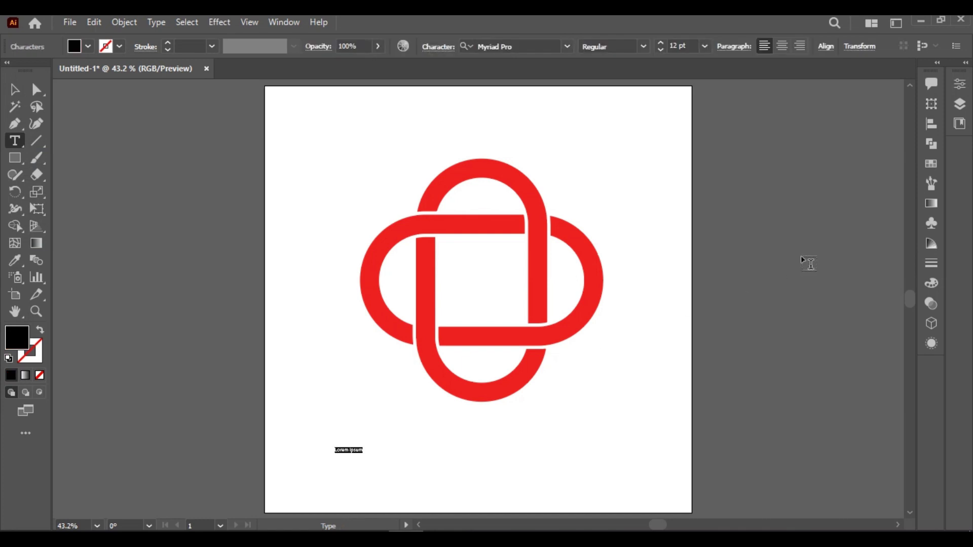
click(959, 83)
click(863, 348)
text(a)
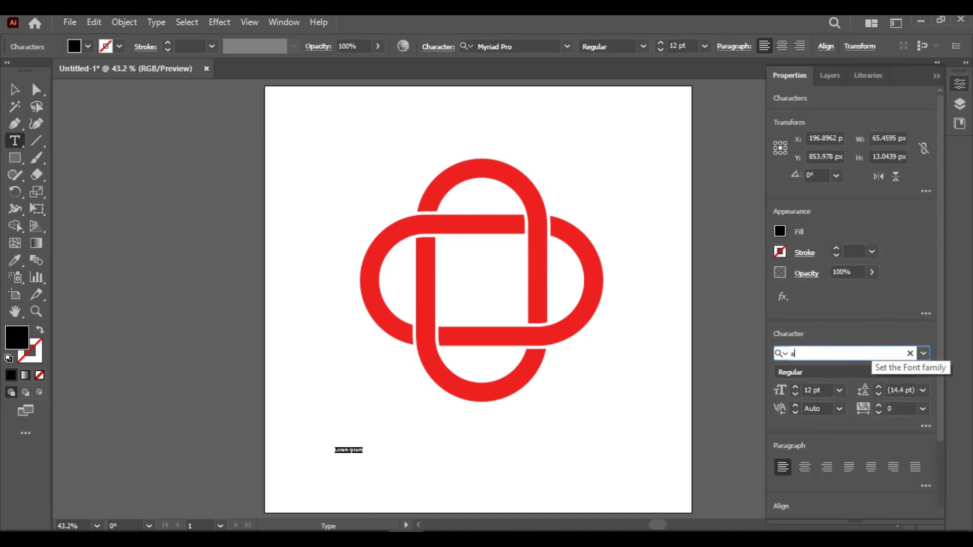
text(ri)
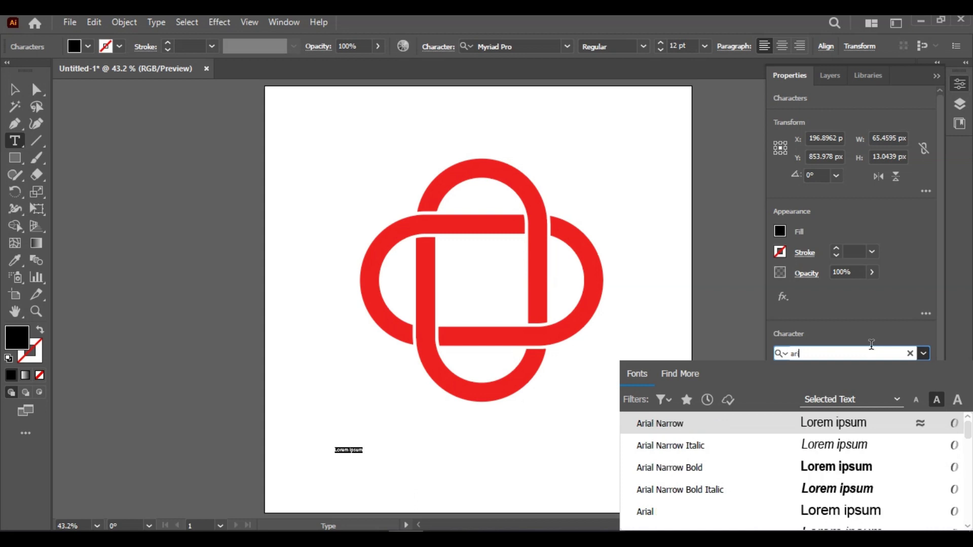
key(Down)
key(Down)
key(Down)
key(Down)
key(Down)
key(Down)
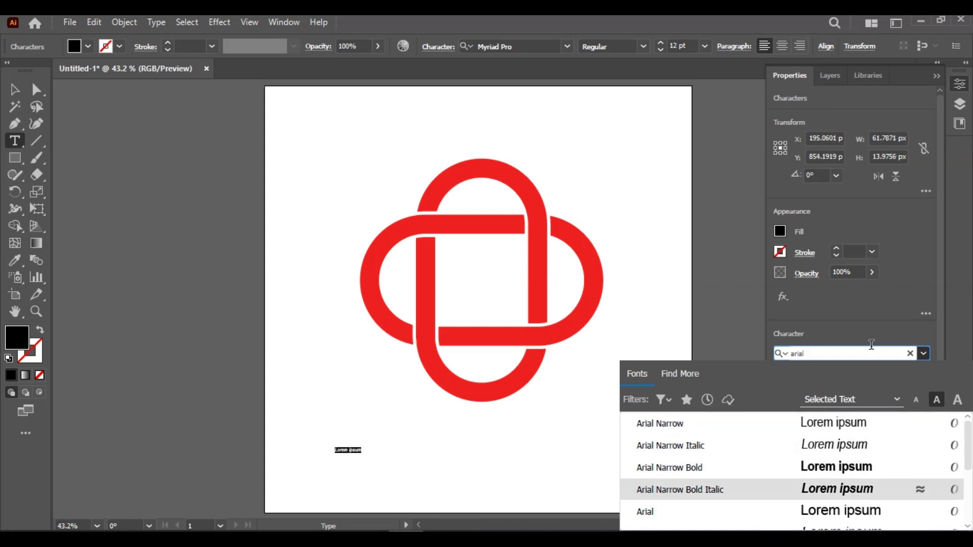
key(Down)
key(Down)
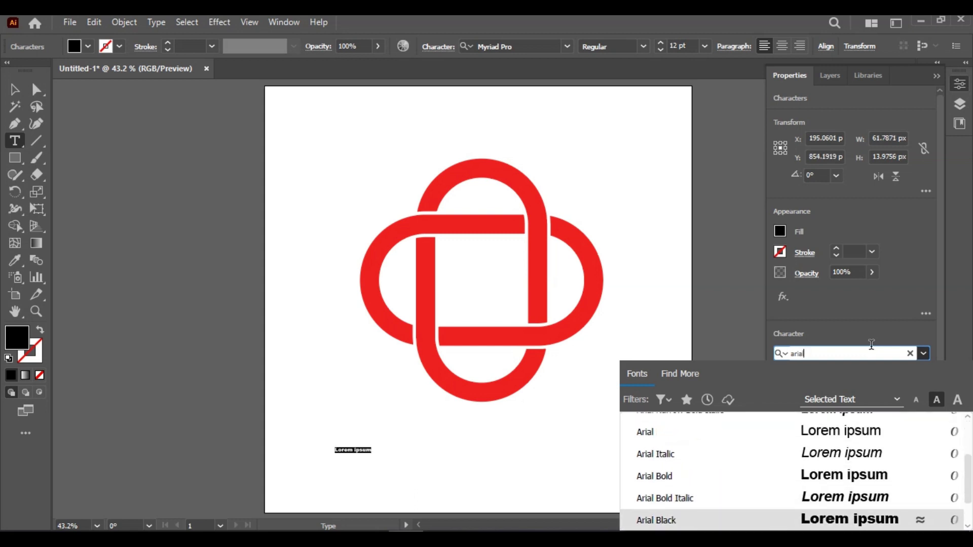
key(Return)
- Replace the placeholder text with "Comapny Name" and set its font size to 60 pt
key(BackSpace)
text(q)
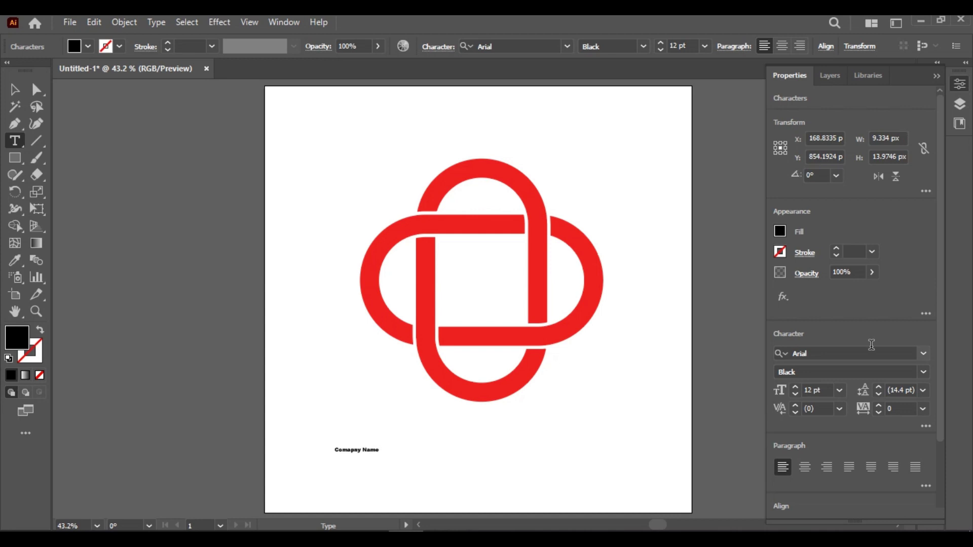
key(ctrl+a)
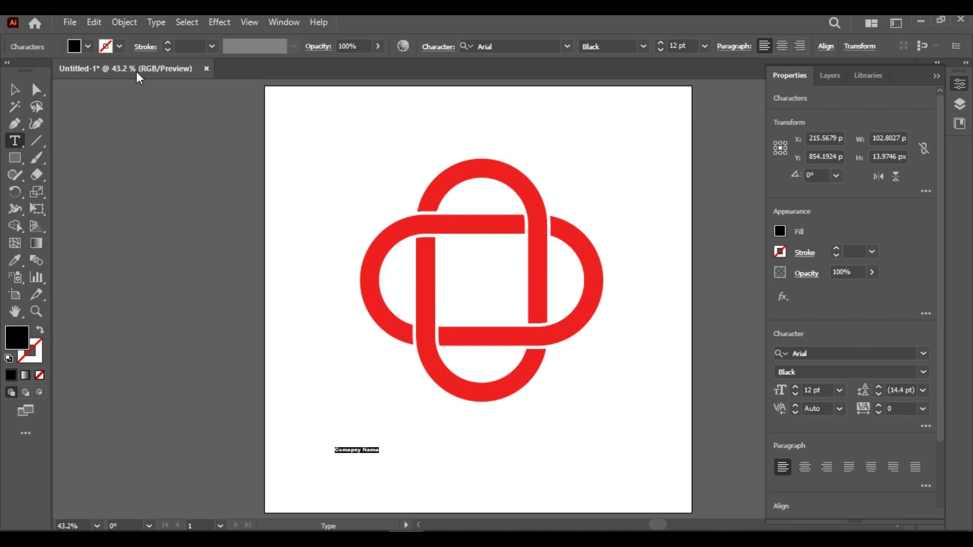
click(705, 47)
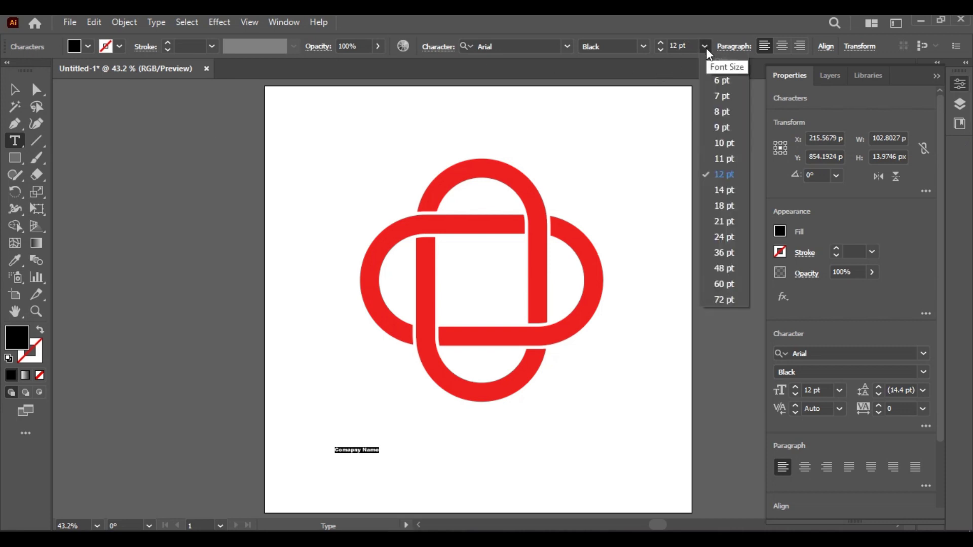
click(722, 283)
click(14, 89)
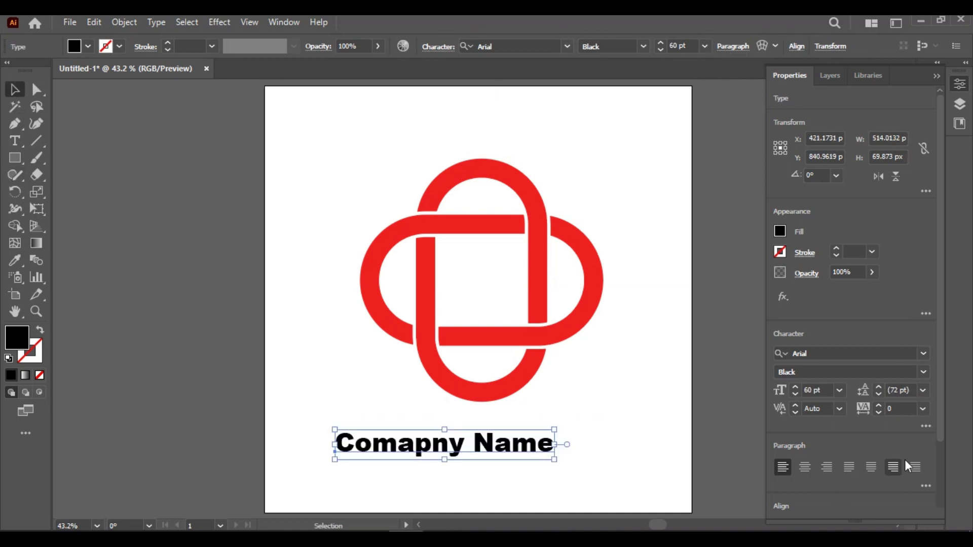
- Centre-align the company name's paragraph and centre the text horizontally on the artboard, keeping it below the knot
scroll(939, 485, down, 2)
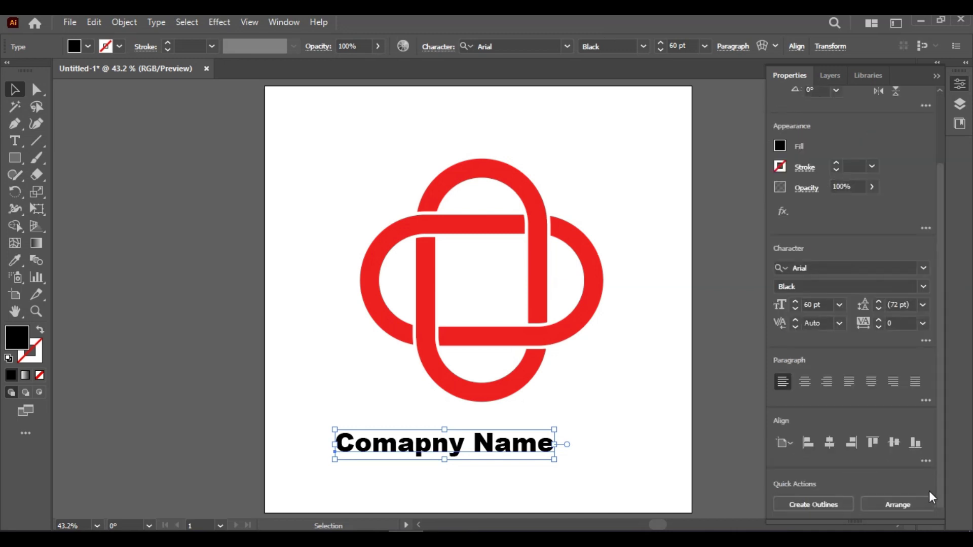
click(830, 447)
click(804, 384)
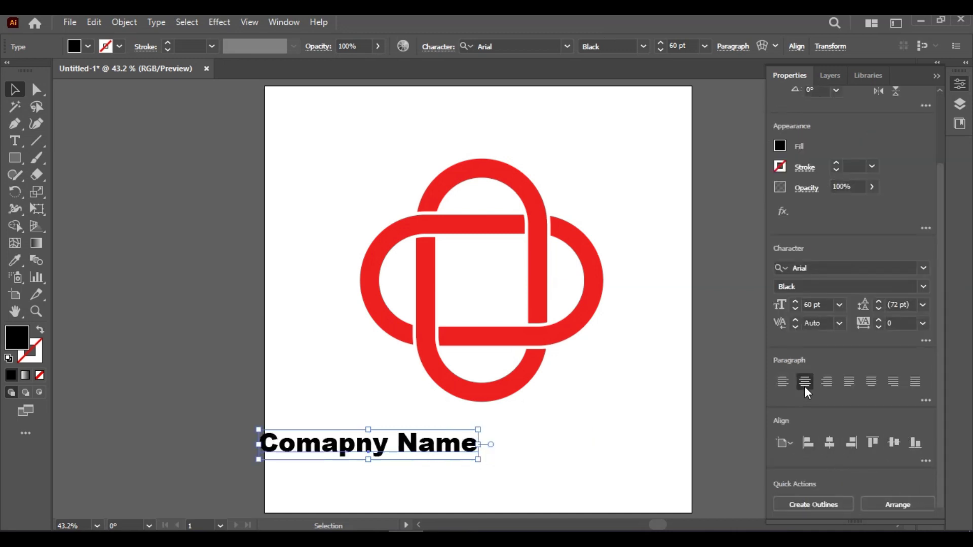
click(829, 443)
click(888, 444)
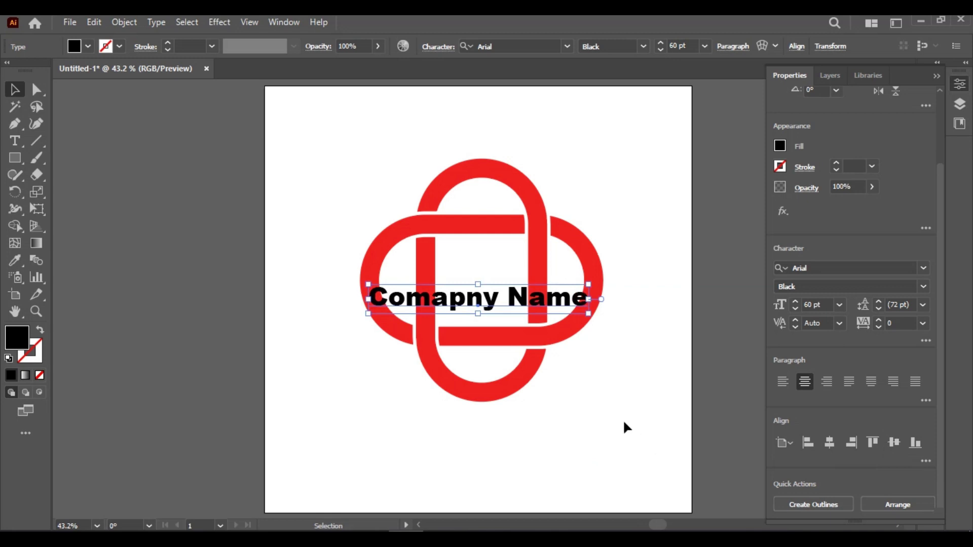
key(ctrl+z)
- Add a second line reading "Tagline are here" in Arial Narrow Bold beneath the company name
double_click(580, 434)
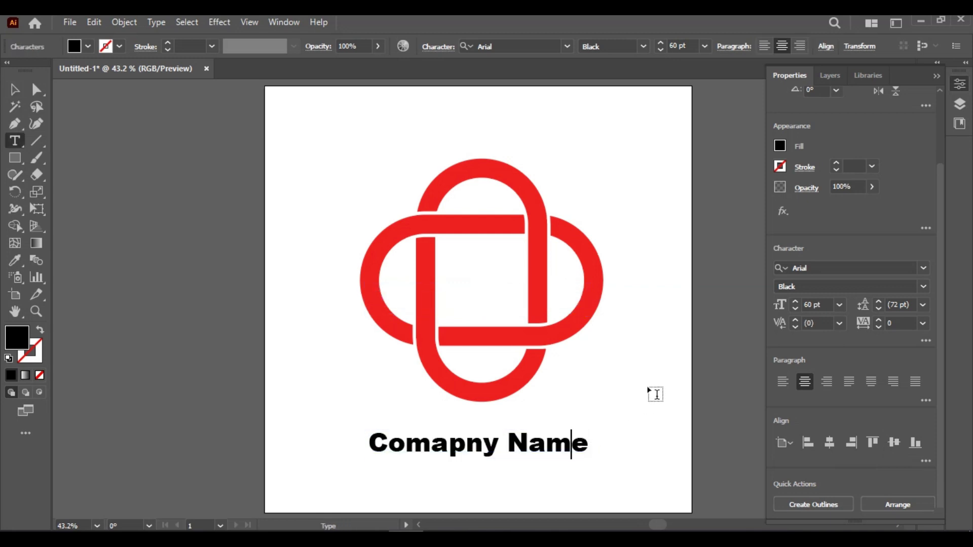
click(826, 287)
click(928, 286)
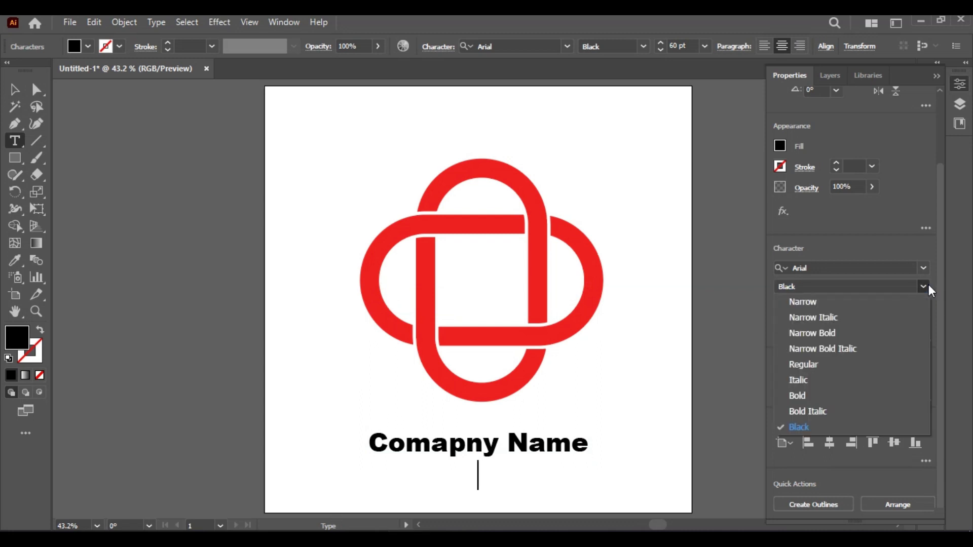
click(894, 338)
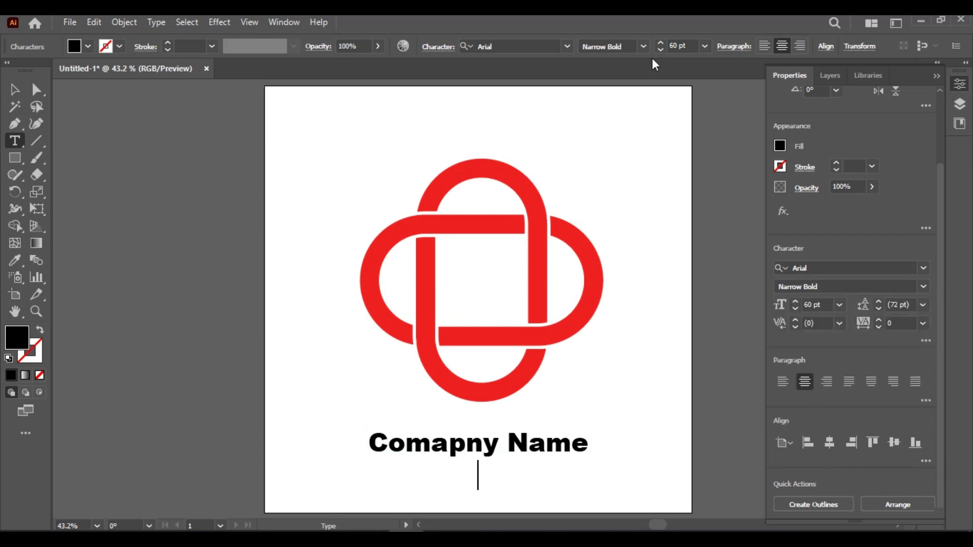
key(Return)
text(Tas)
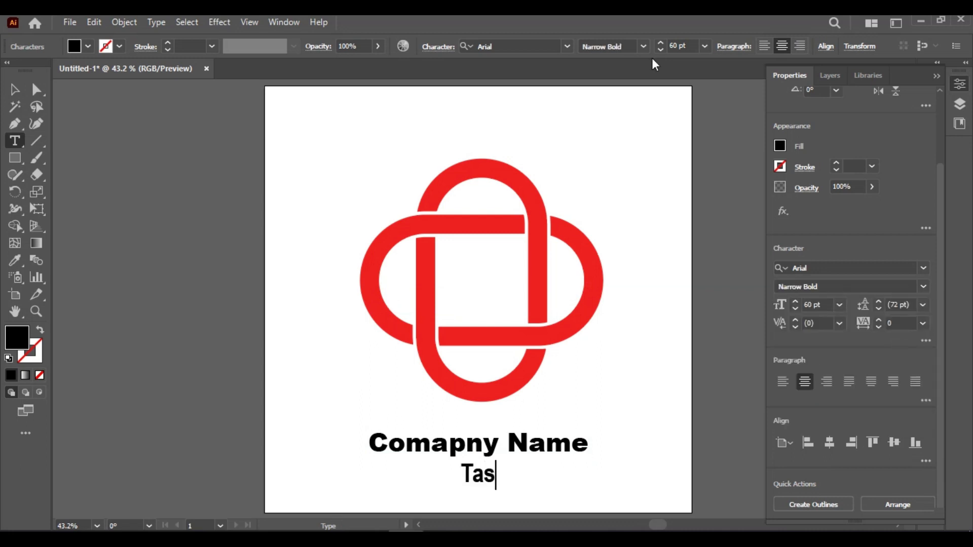
key(BackSpace)
text(gl)
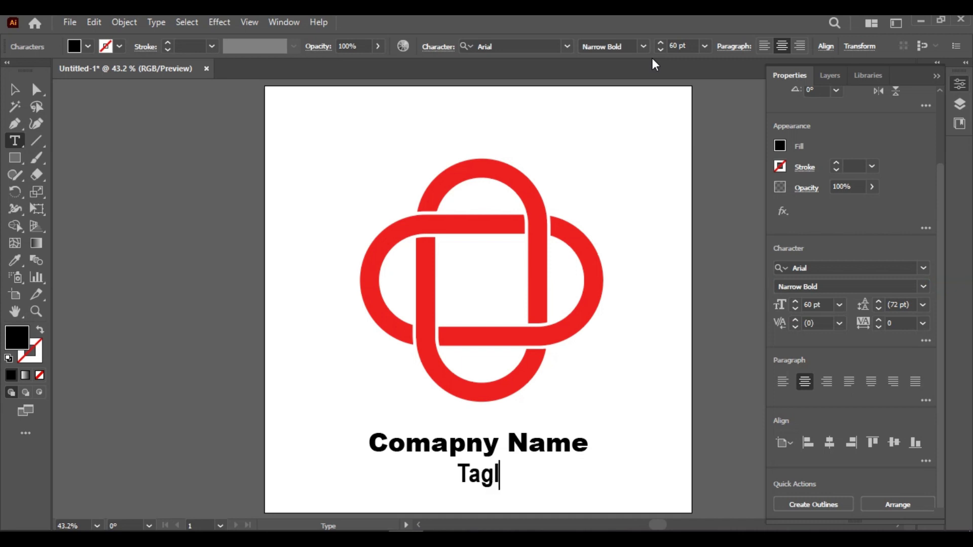
text(ine are here)
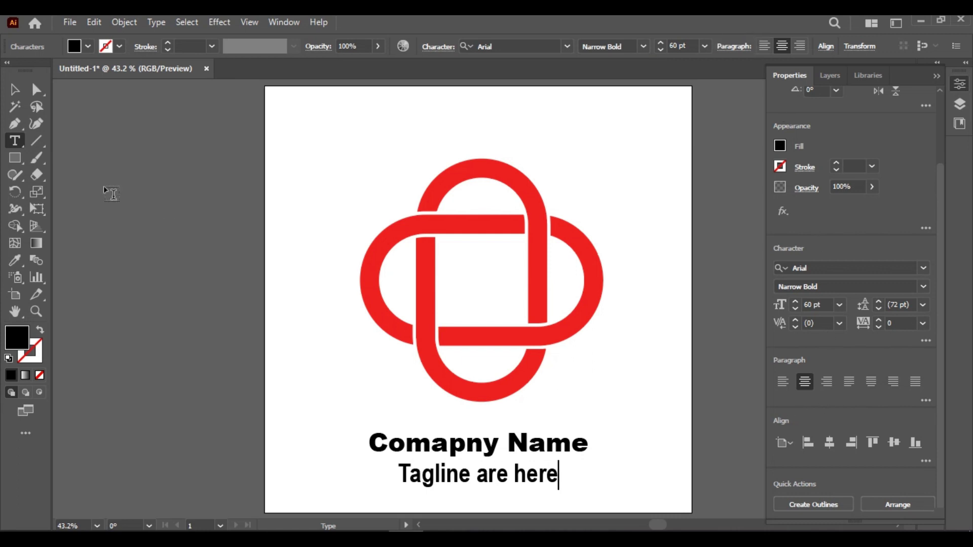
- Nudge the two-line text block upward in large increments so it sits closer beneath the knot
click(15, 89)
key(shift+Up)
key(shift+Up)
key(shift+Up)
key(shift+Up)
key(shift+Up)
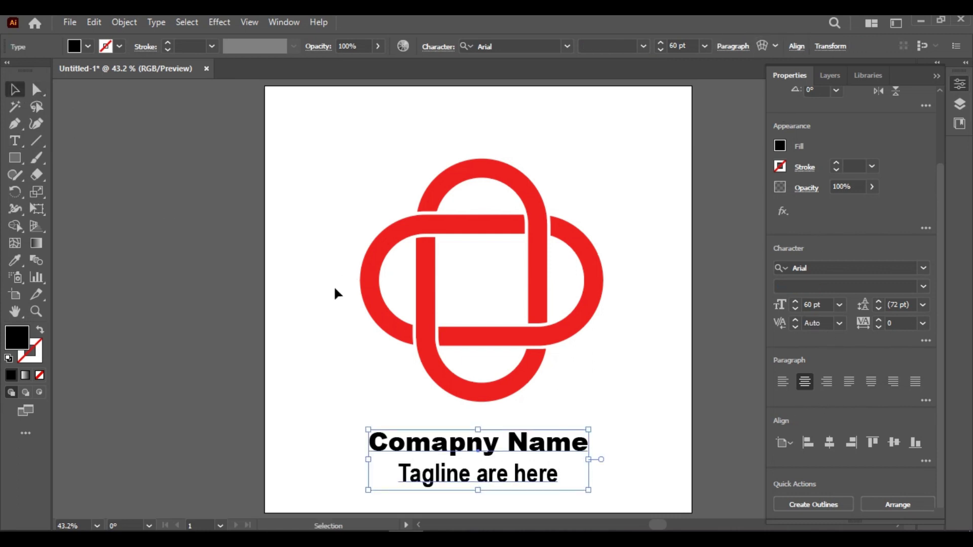
key(shift+Up)
key(shift+Up)
key(shift+Up)
key(shift+Up)
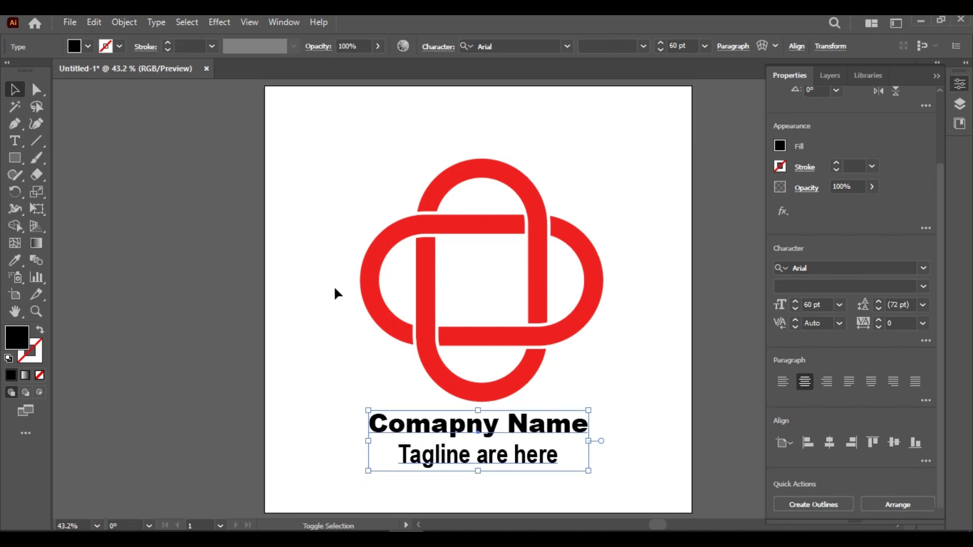
key(a)
key(ctrl+a)
key(ctrl+a)
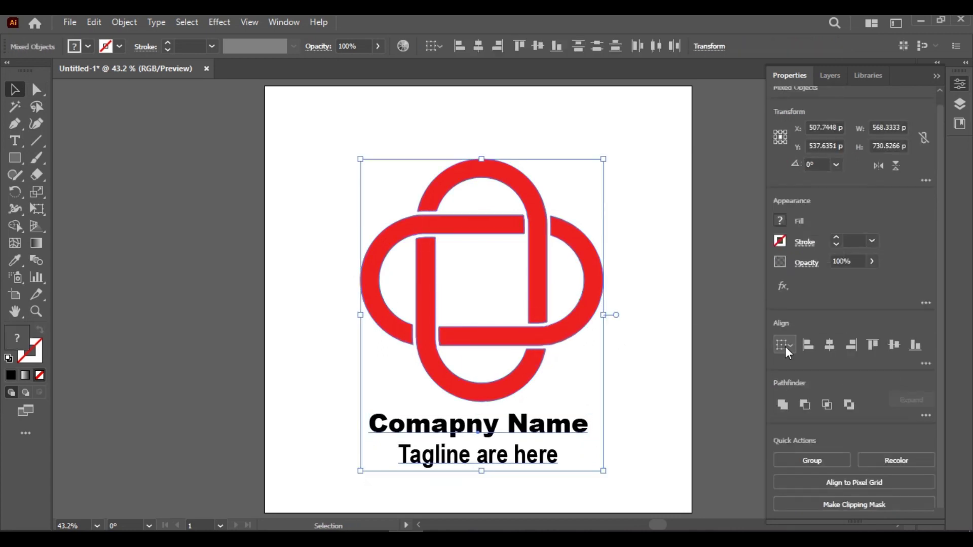
click(830, 345)
key(ctrl+z)
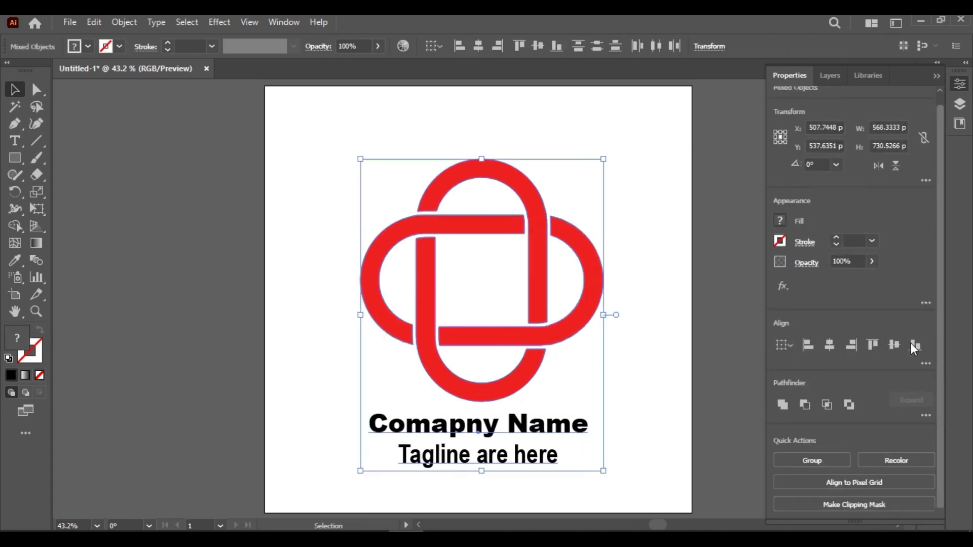
- Group the four interlaced red pieces of the knot into one object, leaving out the text
click(697, 353)
click(600, 296)
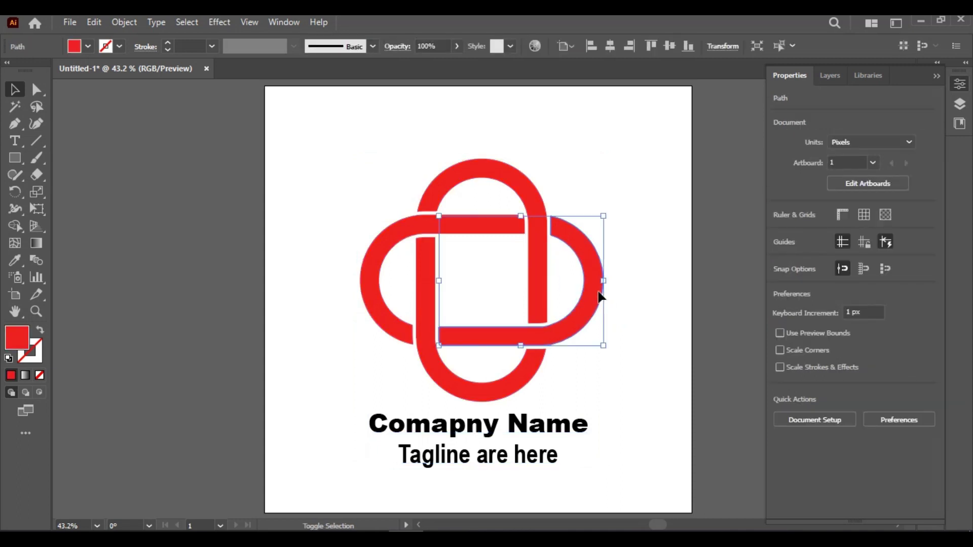
shift+click(530, 265)
shift+click(491, 228)
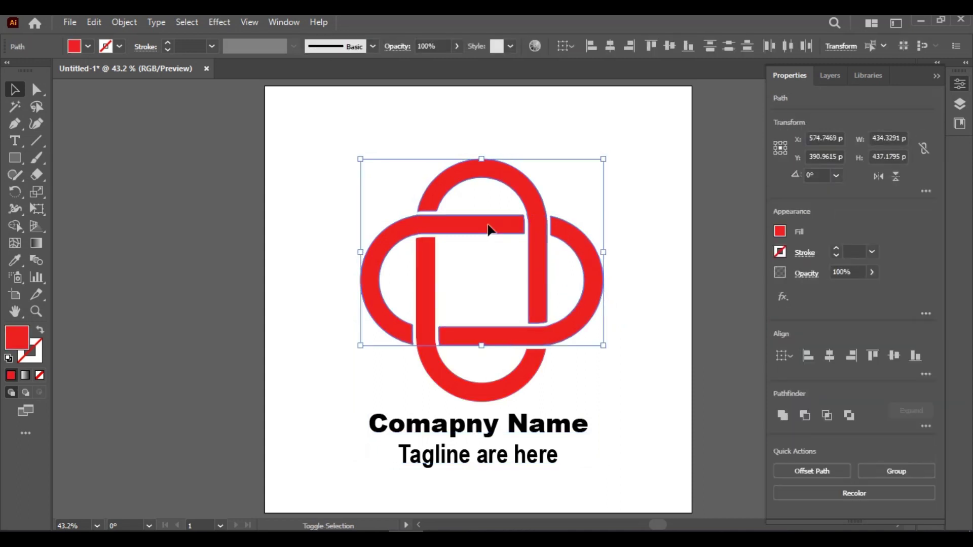
shift+click(431, 303)
key(ctrl+g)
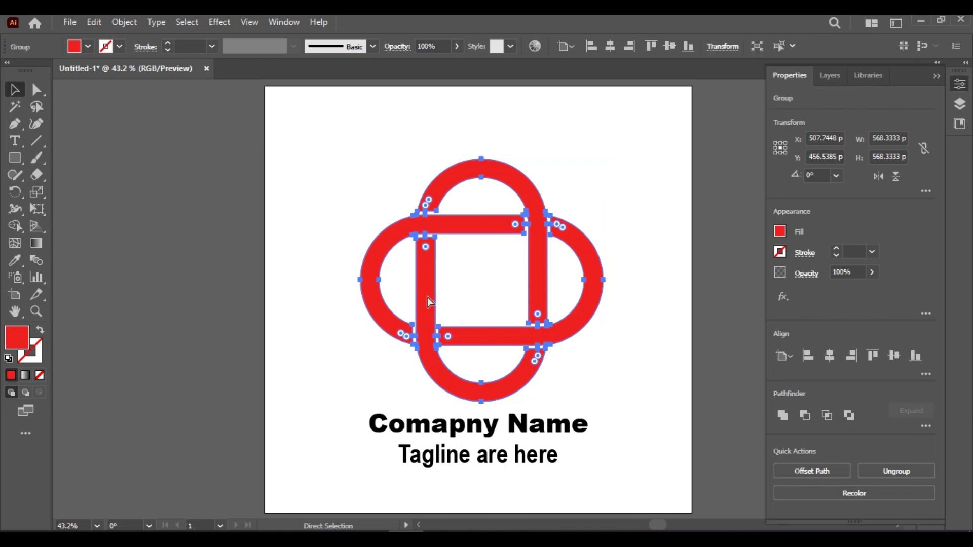
- Centre the knot and text horizontally on each other, and centre them as one group vertically on the artboard
key(ctrl+a)
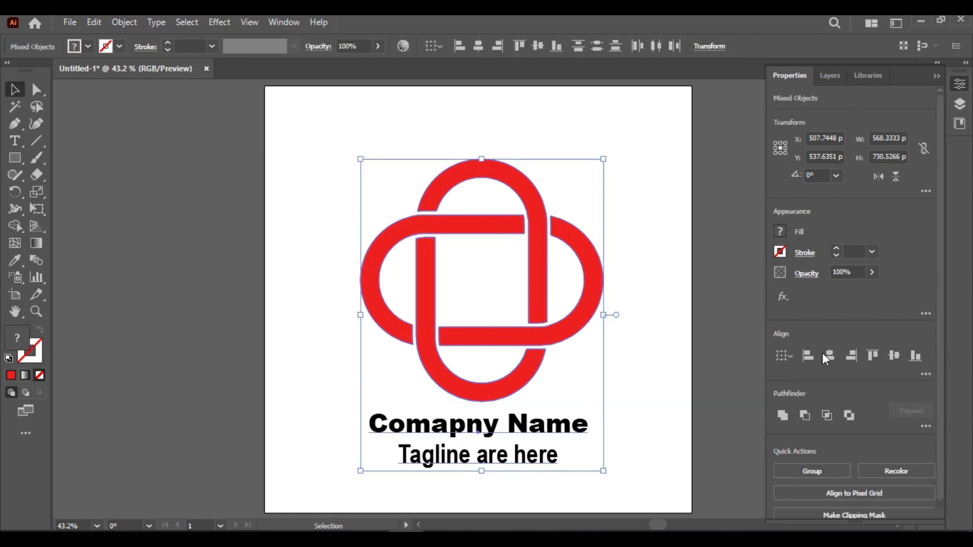
click(823, 354)
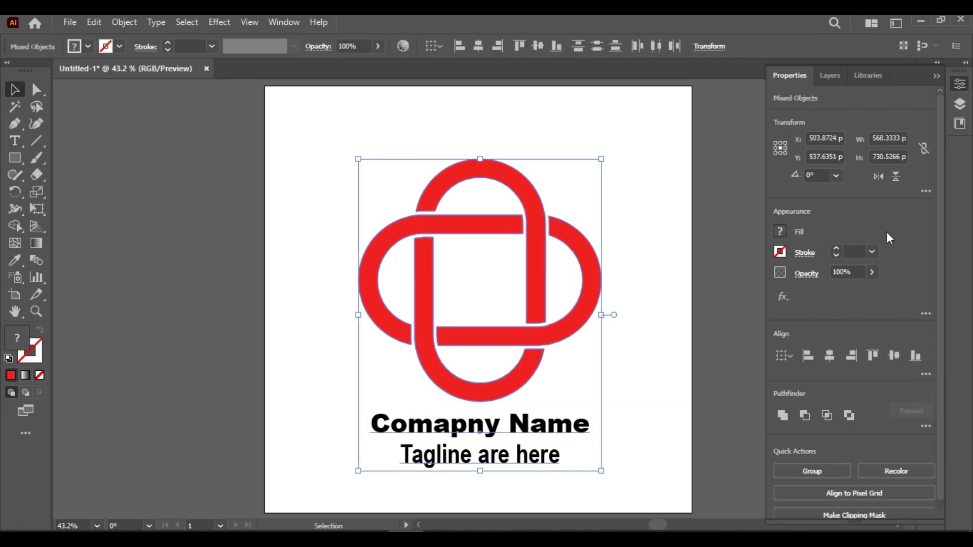
key(ctrl+g)
click(896, 351)
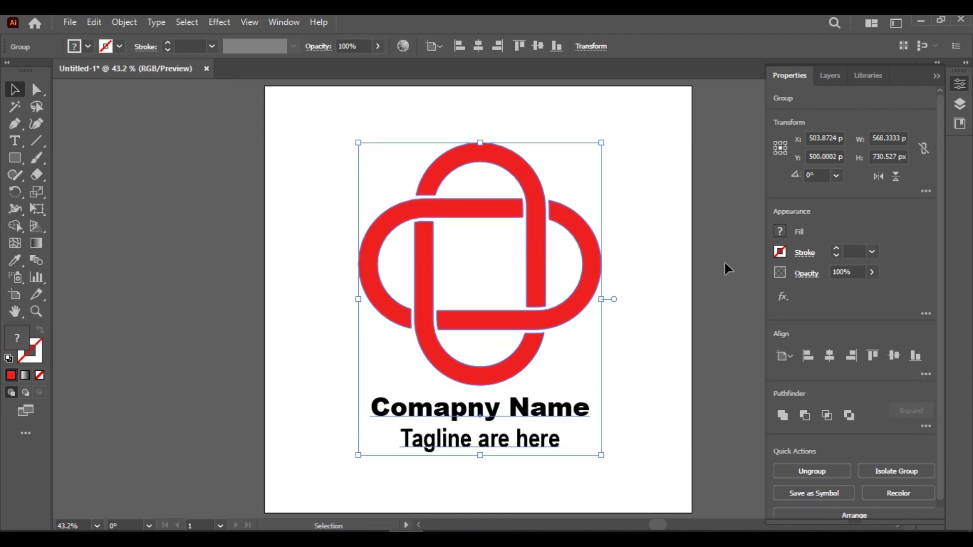
click(958, 83)
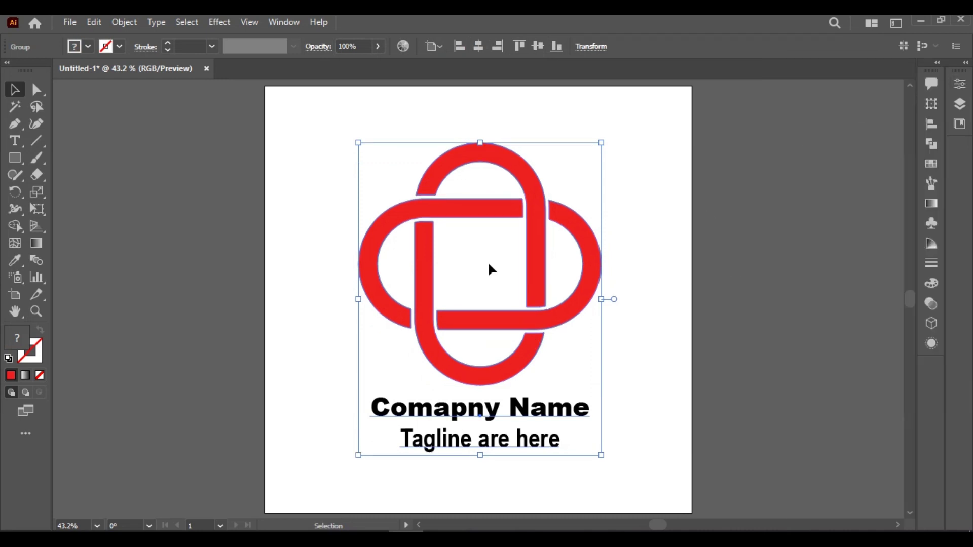
- Save the document as an Adobe Illustrator file named "Uniqe Logo Design with adobe illustrator" in the Logo designs folder
click(70, 22)
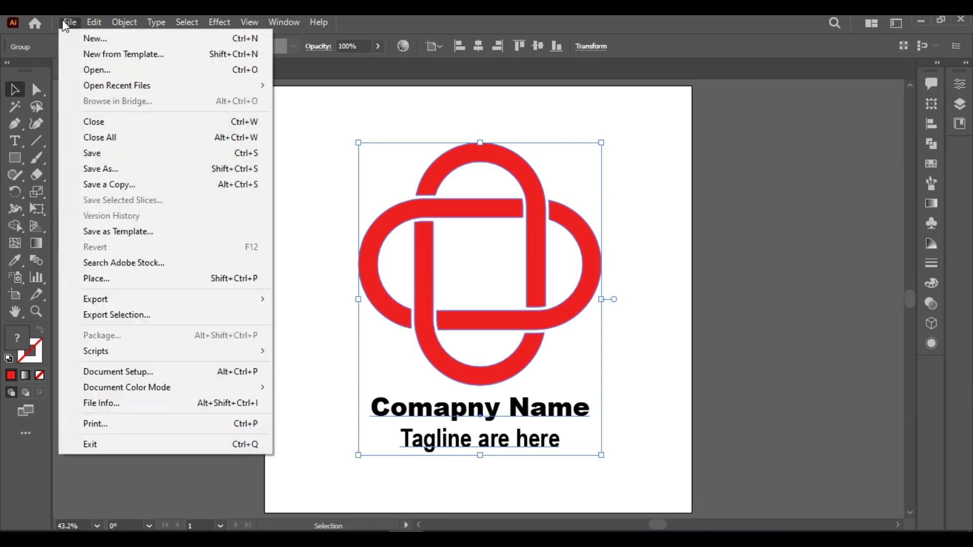
click(112, 169)
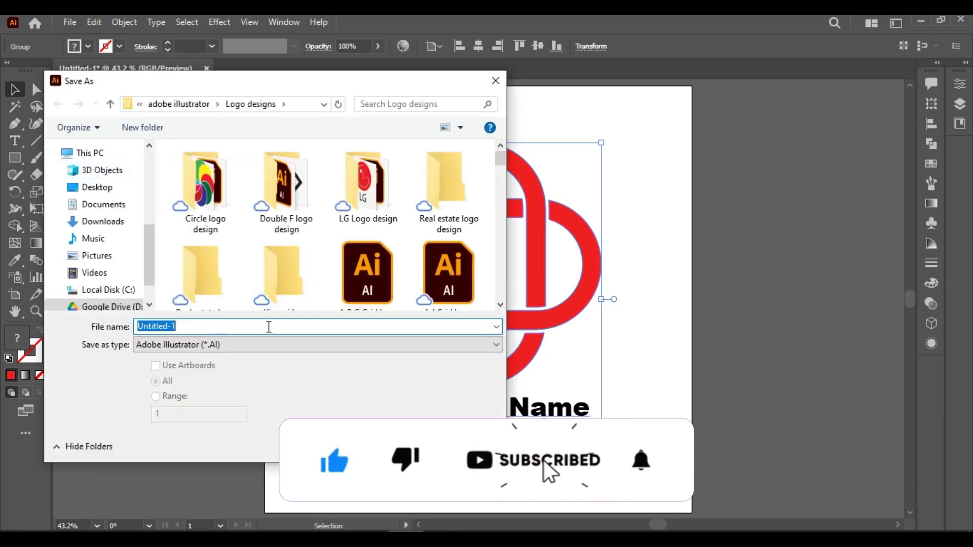
key(BackSpace)
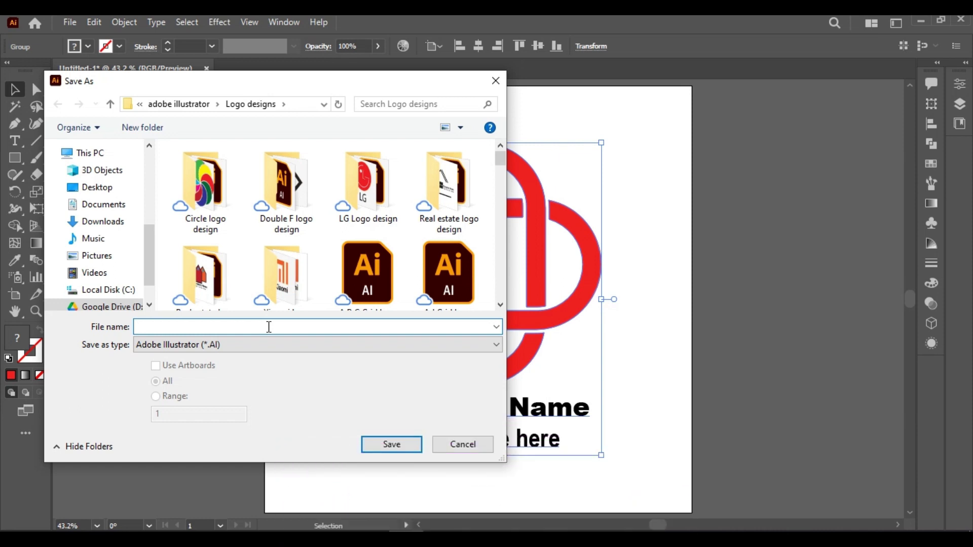
text(U)
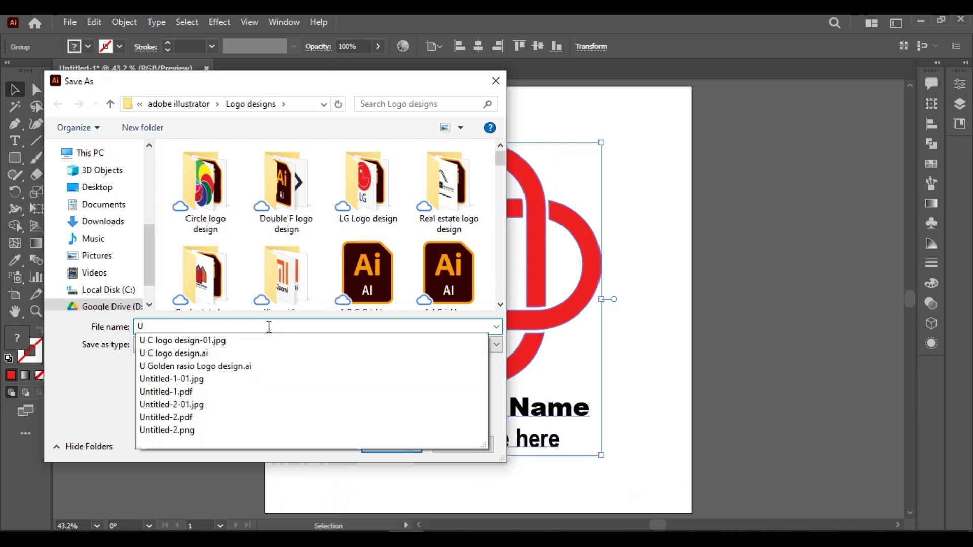
text(niq)
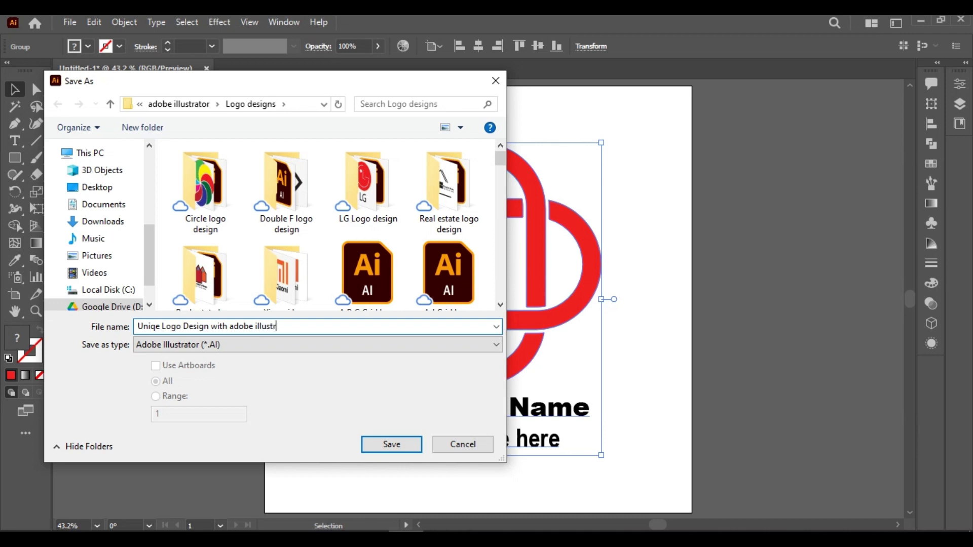
key(Return)
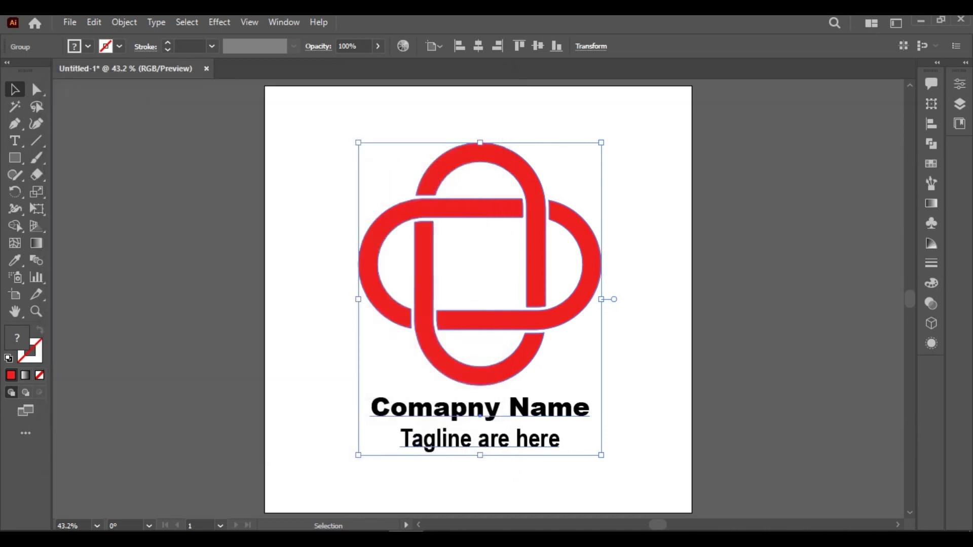
key(Return)
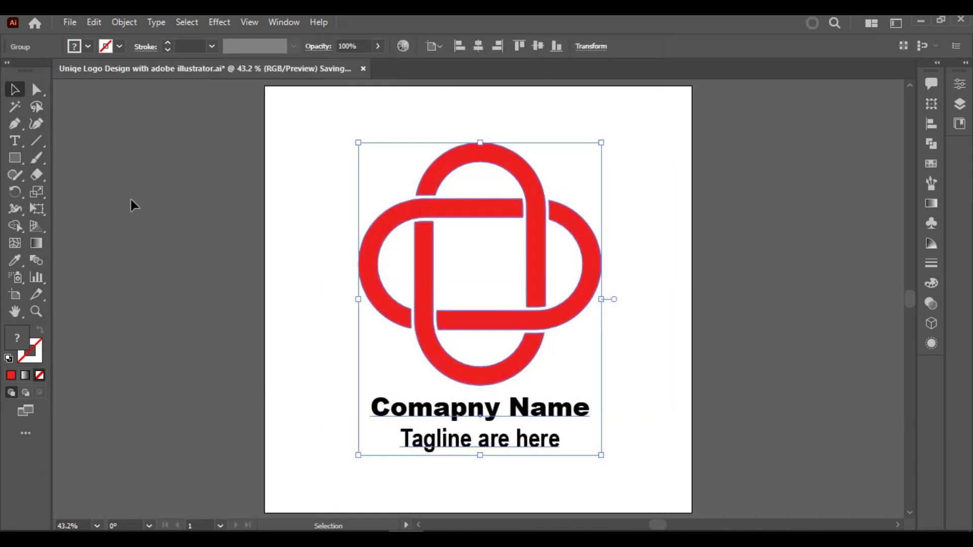
- Export the logo as a JPEG using the artboards, keeping the file name and the default JPEG options
click(69, 23)
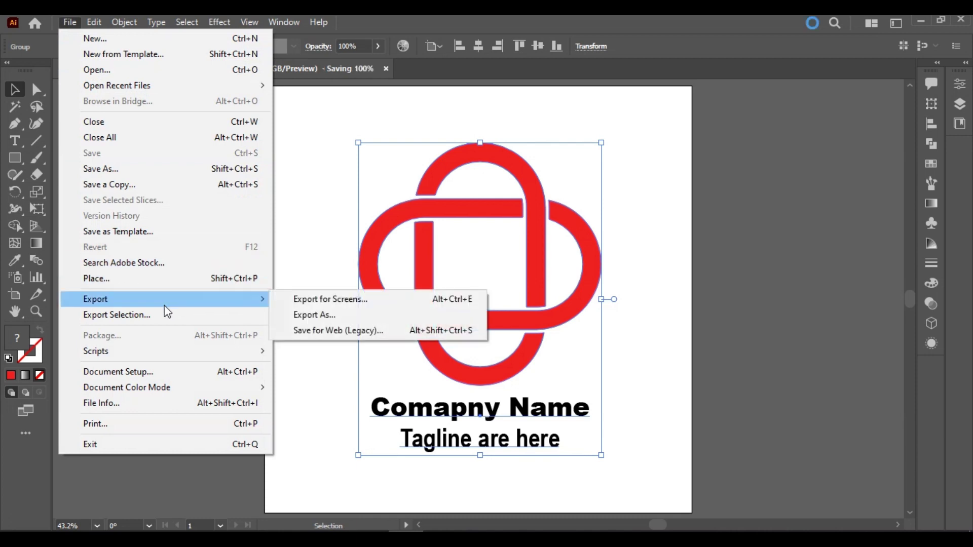
mouse_move(167, 300)
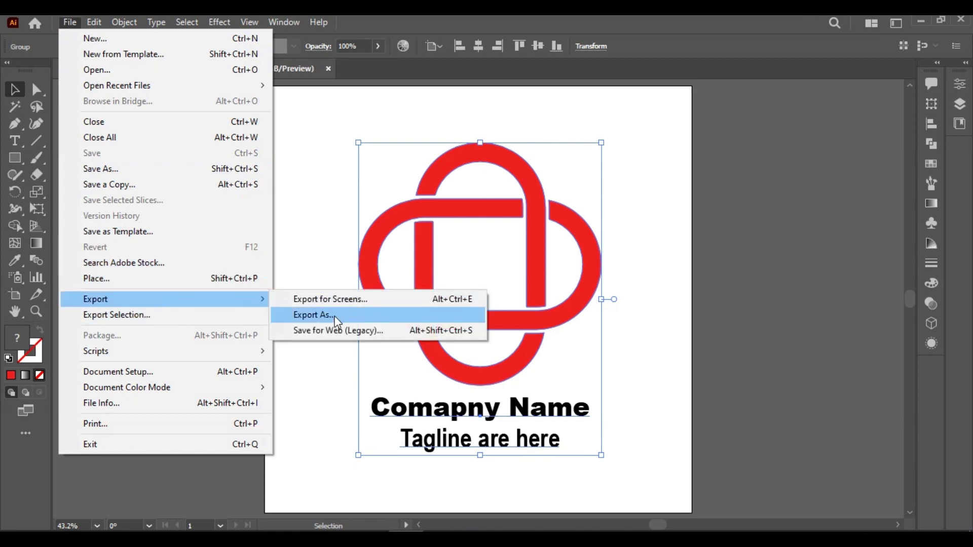
click(334, 316)
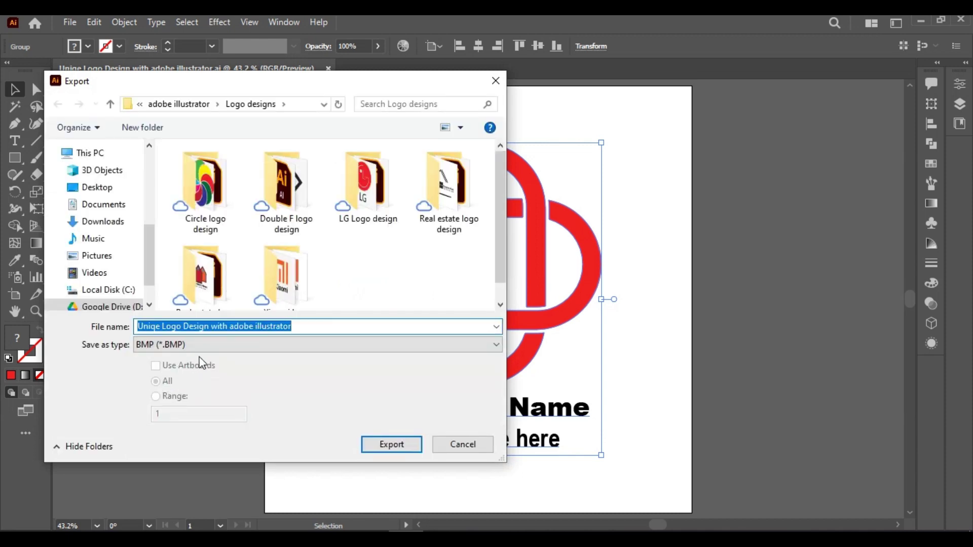
click(217, 348)
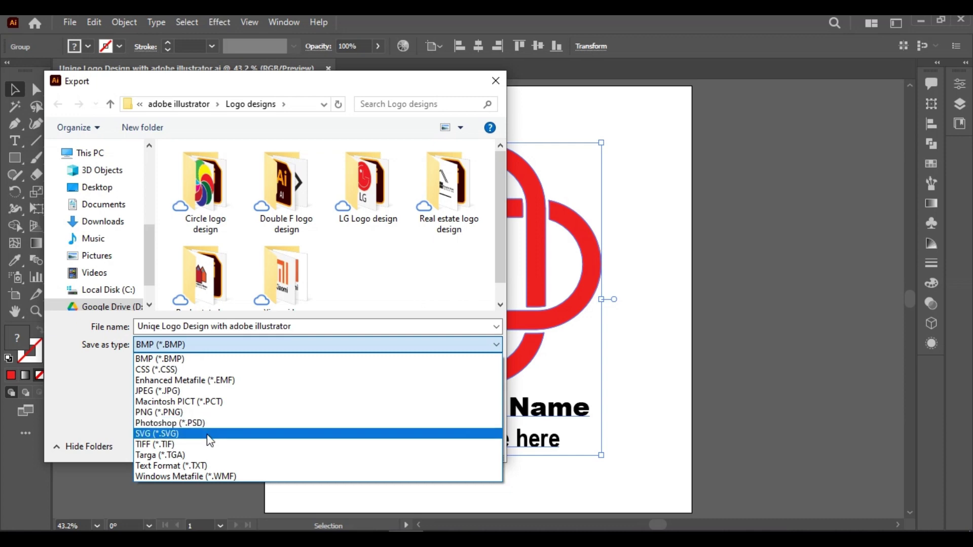
click(218, 391)
click(197, 373)
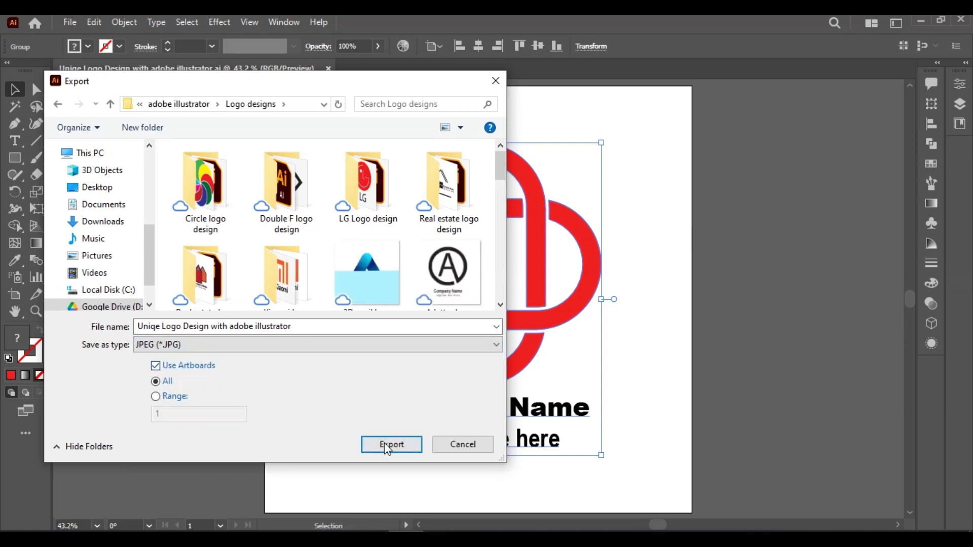
click(391, 444)
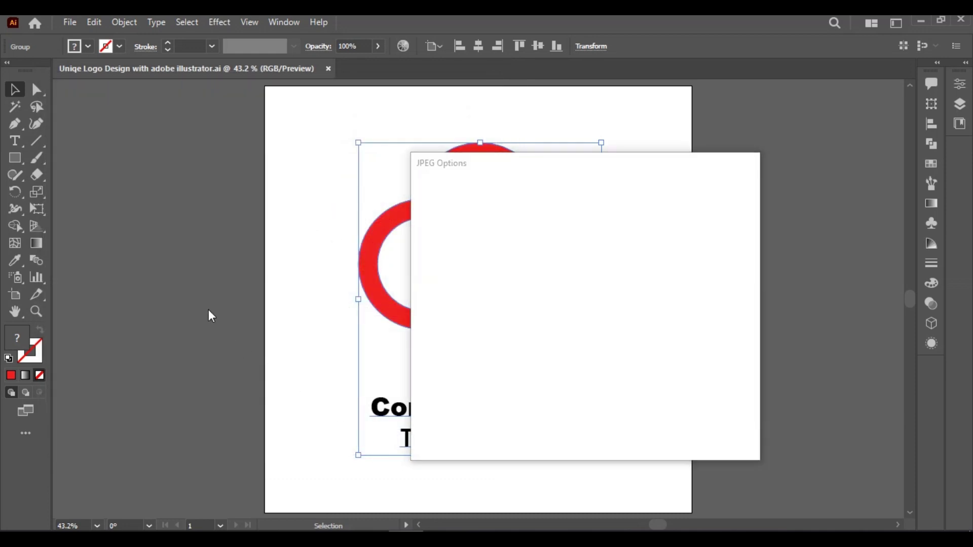
click(637, 430)
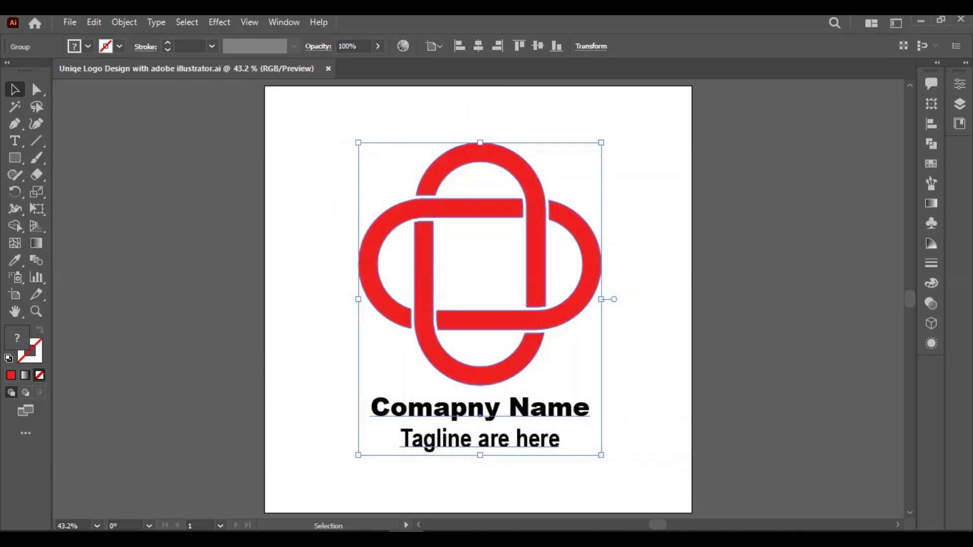
- Save the logo for the web as a PNG-24 with transparency, checking the preview down to the tagline
click(70, 23)
mouse_move(122, 301)
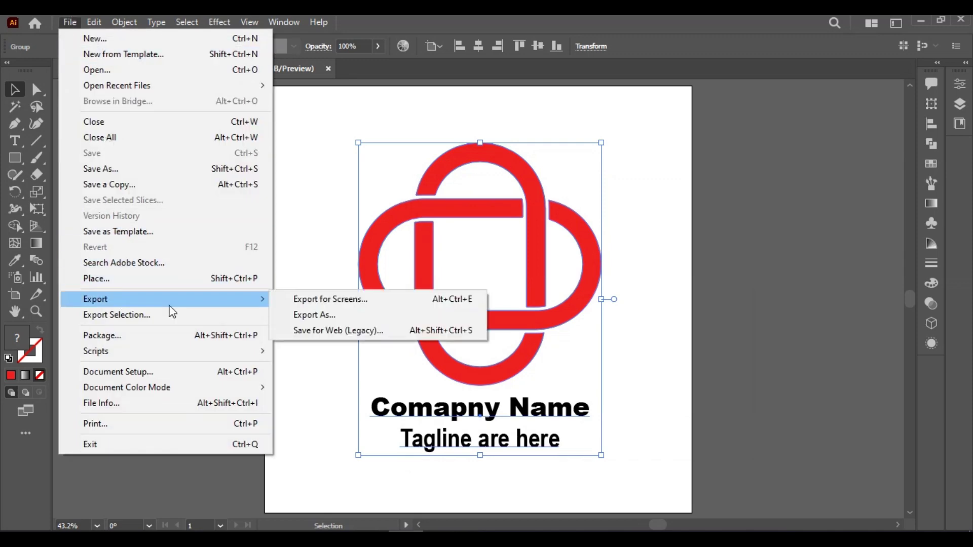
click(384, 335)
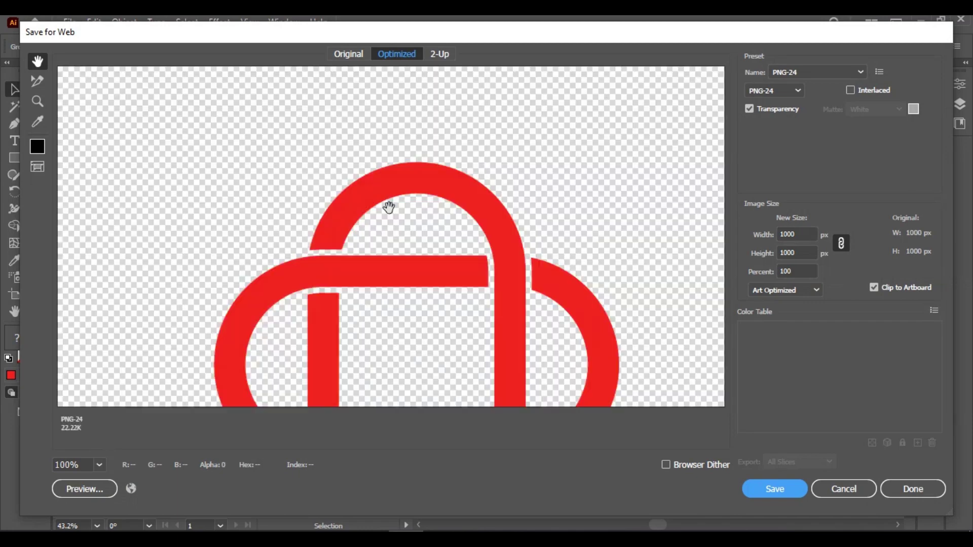
drag(419, 254, 372, 98)
drag(430, 349, 281, 136)
click(792, 491)
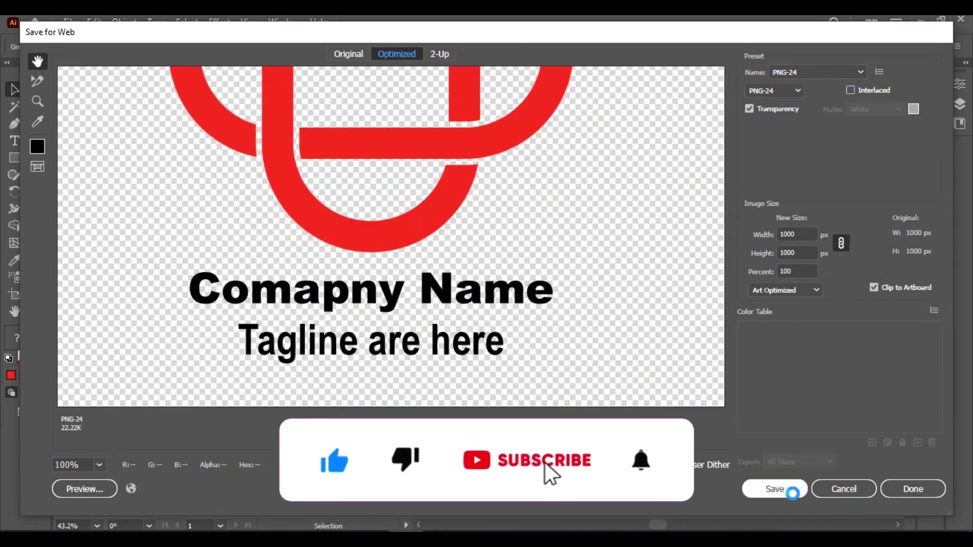
click(363, 349)
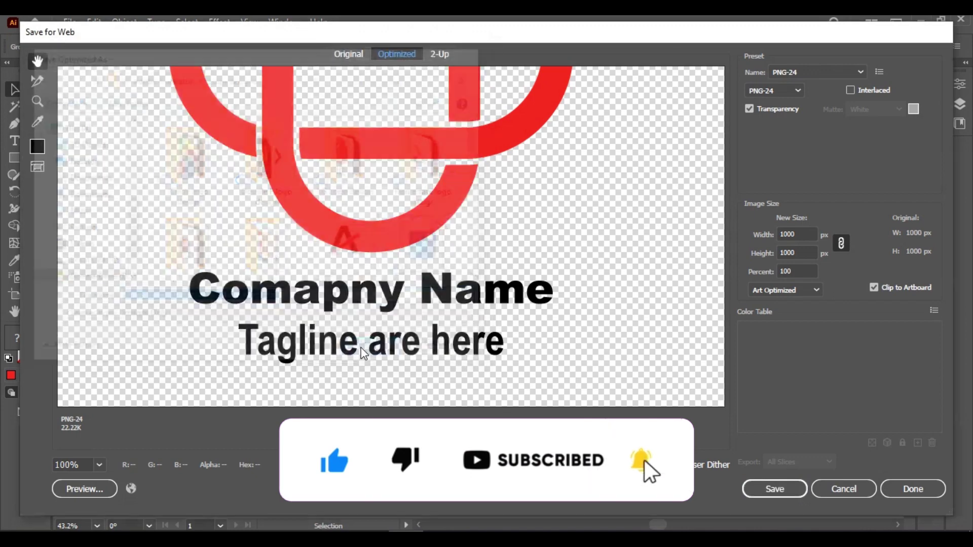